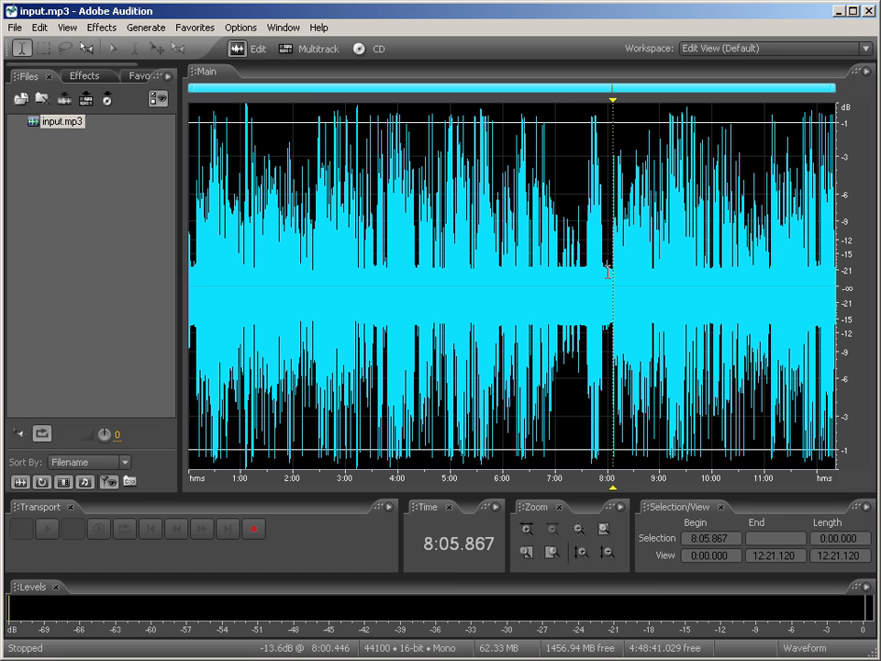
Play the audio briefly from 8:05.867 and zoom in on the stretch from about 7:46 to 8:19.
key("space")
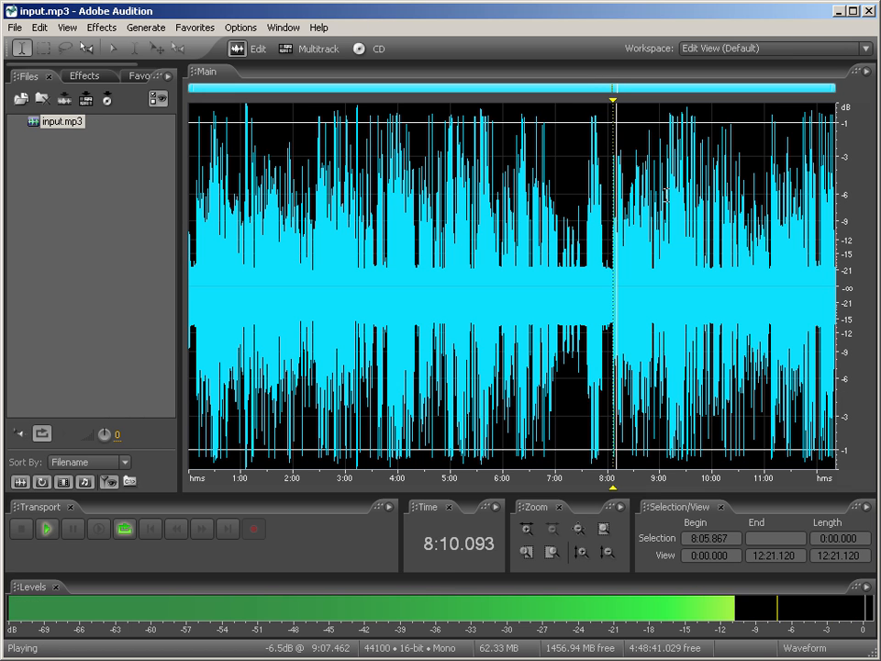
key("space")
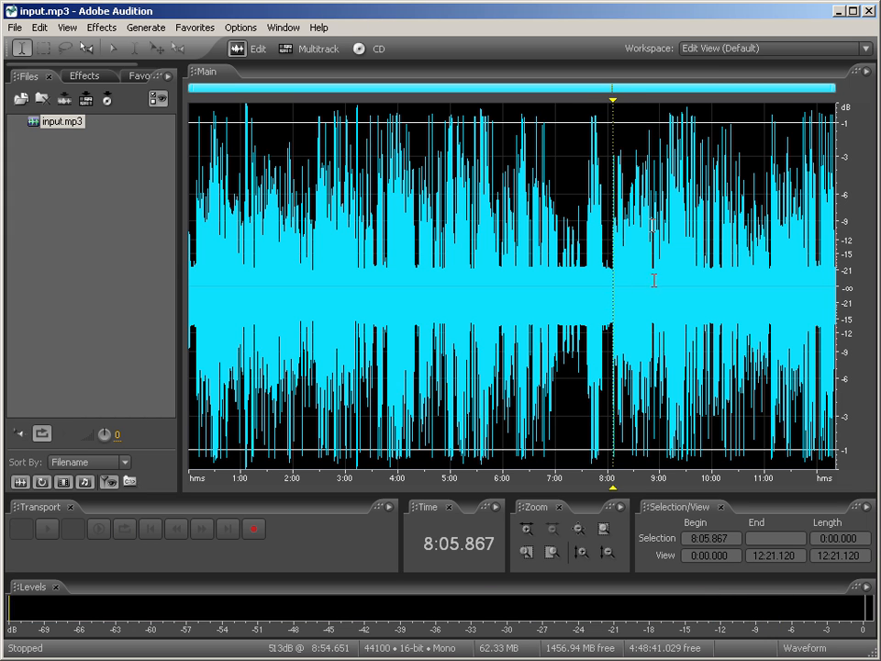
left_click(601, 276)
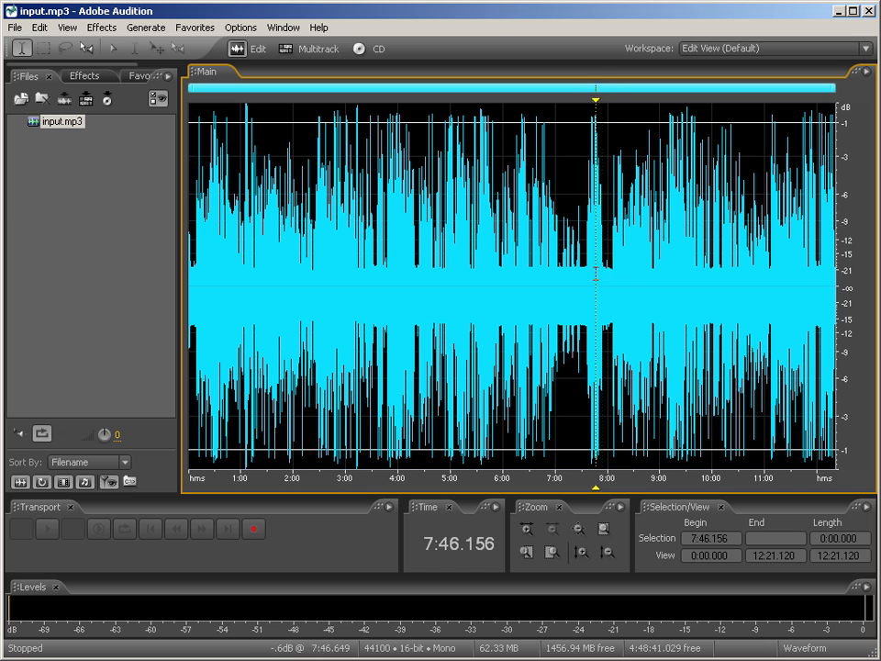
left_click_drag(595, 275, 624, 275)
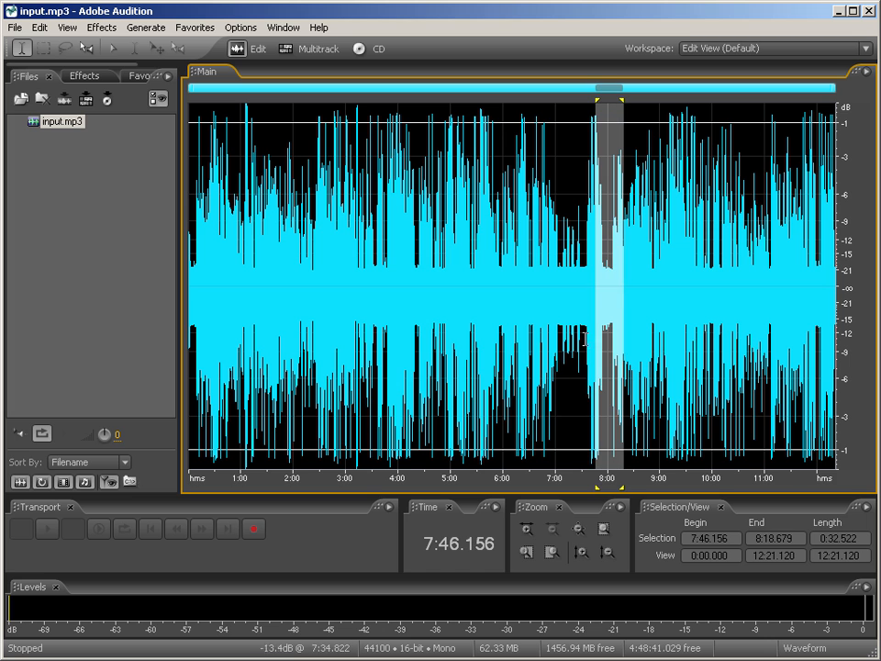
left_click(604, 533)
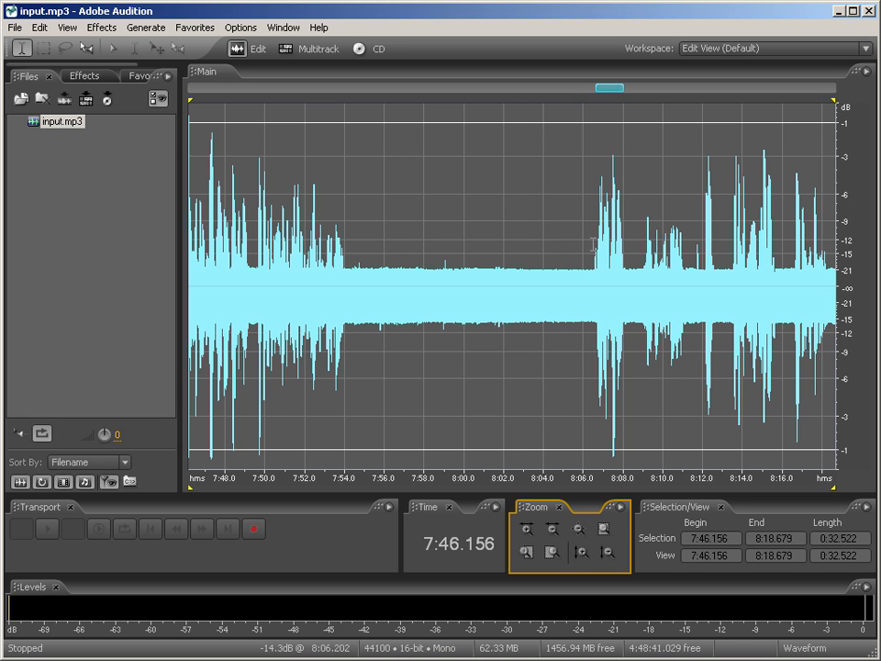
Select the speech-free passage from about 7:54.2 to 8:06.4 and play it to hear the background noise.
left_click(569, 248)
left_click_drag(349, 284, 589, 285)
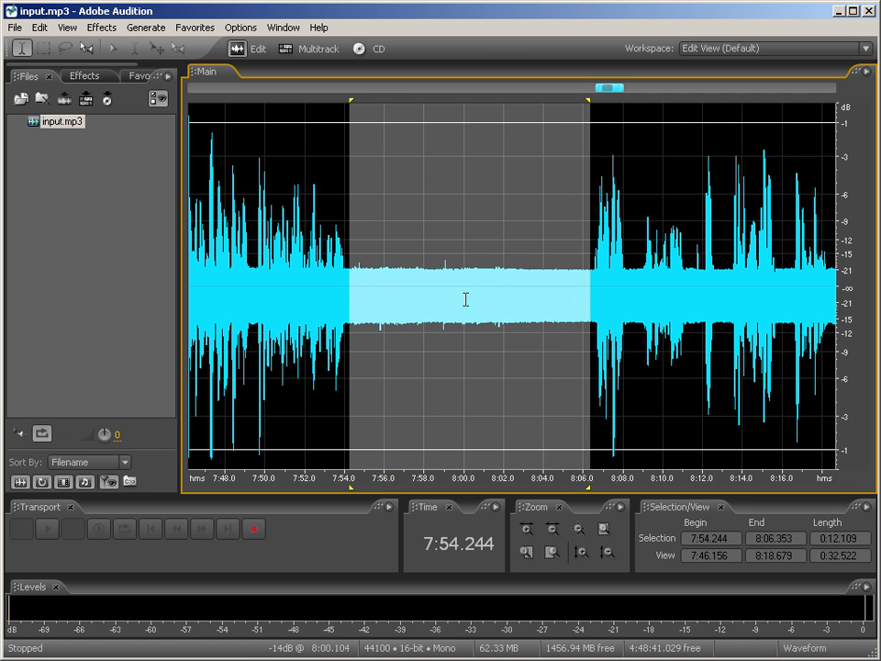
key("space")
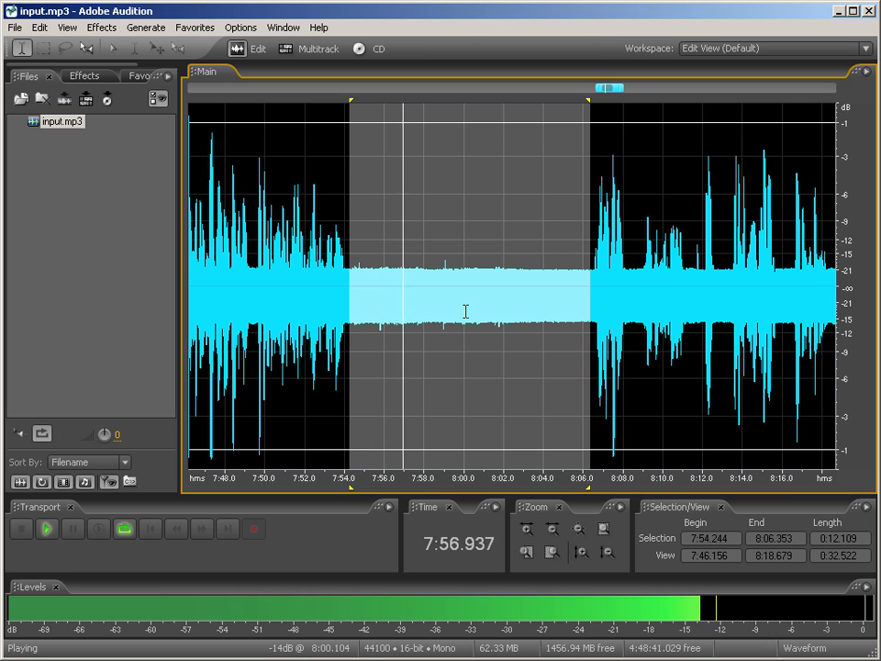
key("space")
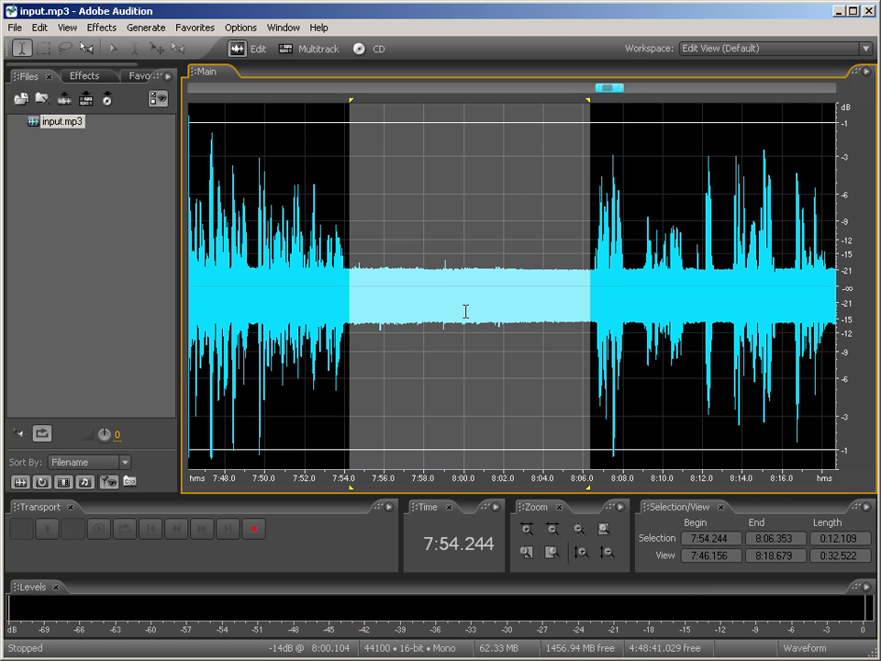
Select only the even, noise-only end of the pause, from about 8:02.0 to 8:06.5.
left_click(563, 298)
left_click(586, 297)
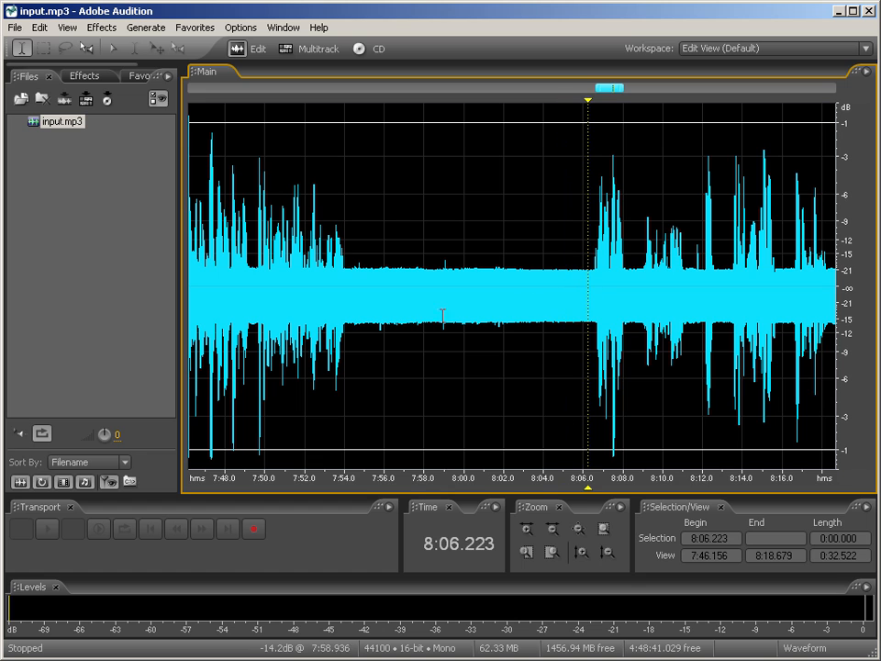
left_click_drag(513, 283, 592, 294)
left_click_drag(506, 283, 594, 285)
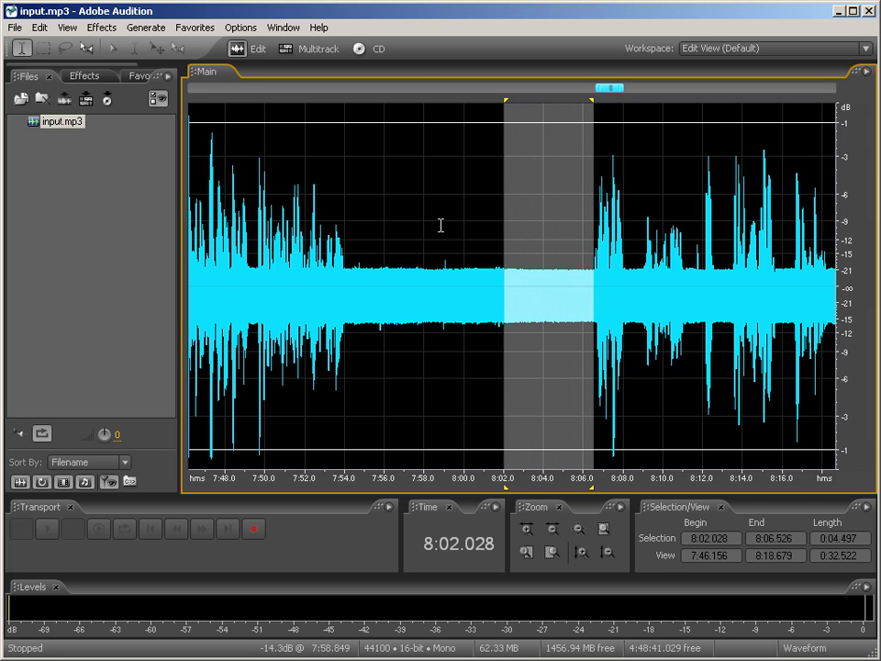
Capture a noise profile from the selected passage in Noise Reduction and close the dialog.
left_click(97, 28)
mouse_move(151, 167)
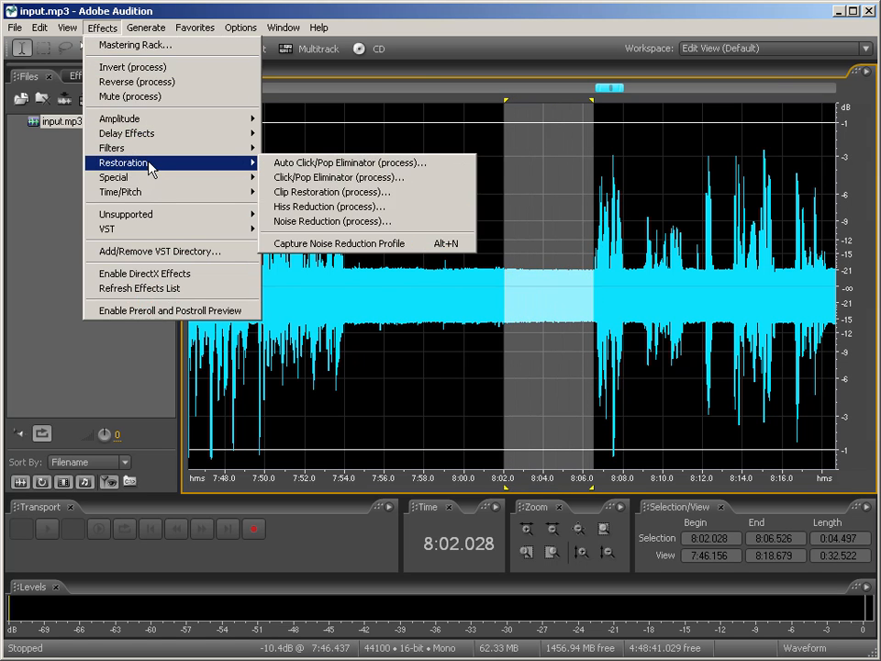
left_click(330, 225)
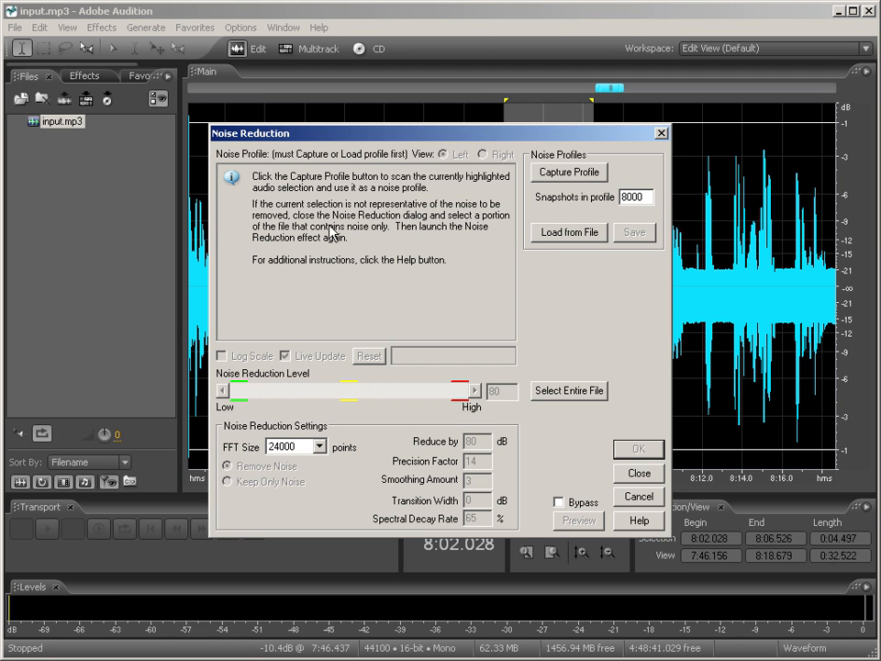
left_click(571, 173)
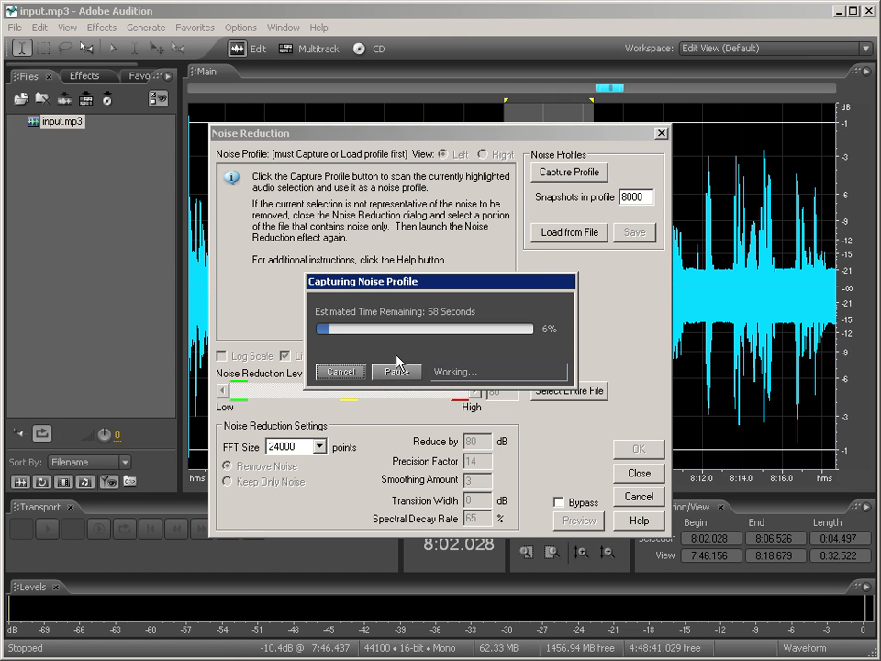
left_click(635, 473)
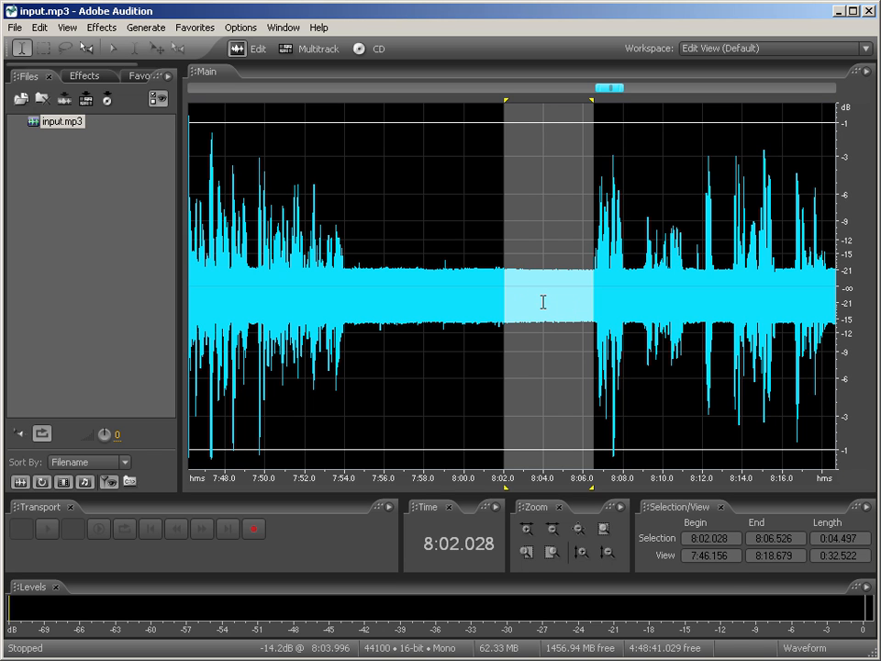
Review the captured profile and settings in Noise Reduction, cancel without applying, and clear the selection.
left_click(102, 27)
mouse_move(142, 167)
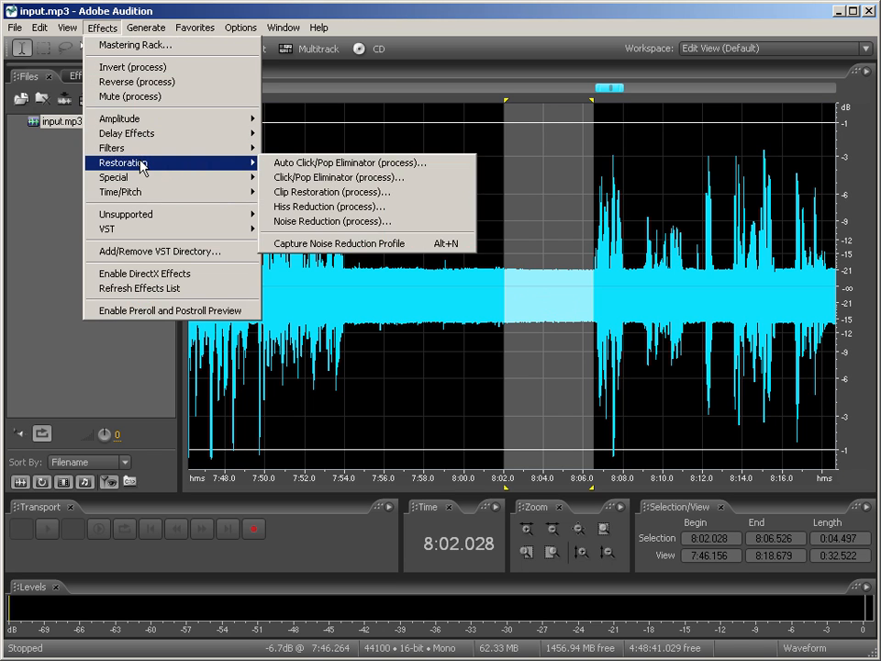
left_click(315, 223)
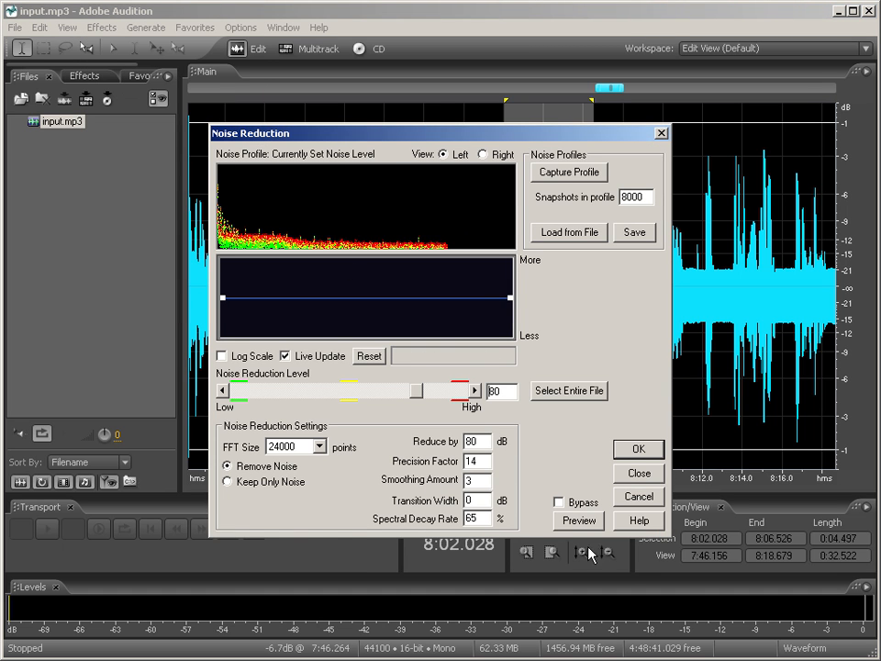
left_click(637, 494)
left_click(522, 385)
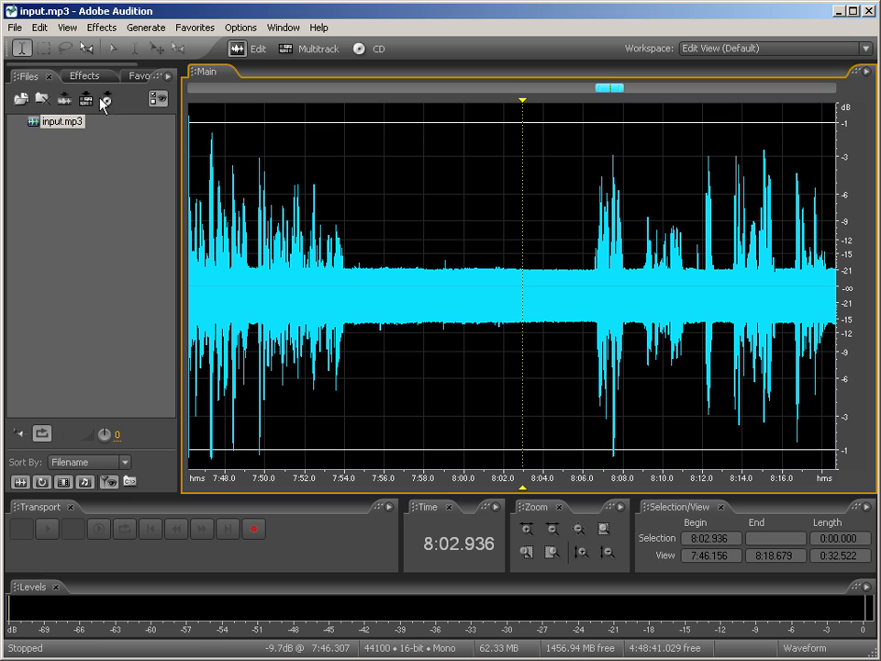
Show the audio as a Spectral Frequency Display and limit the frequency range to roughly 0–2600 Hz.
left_click(69, 28)
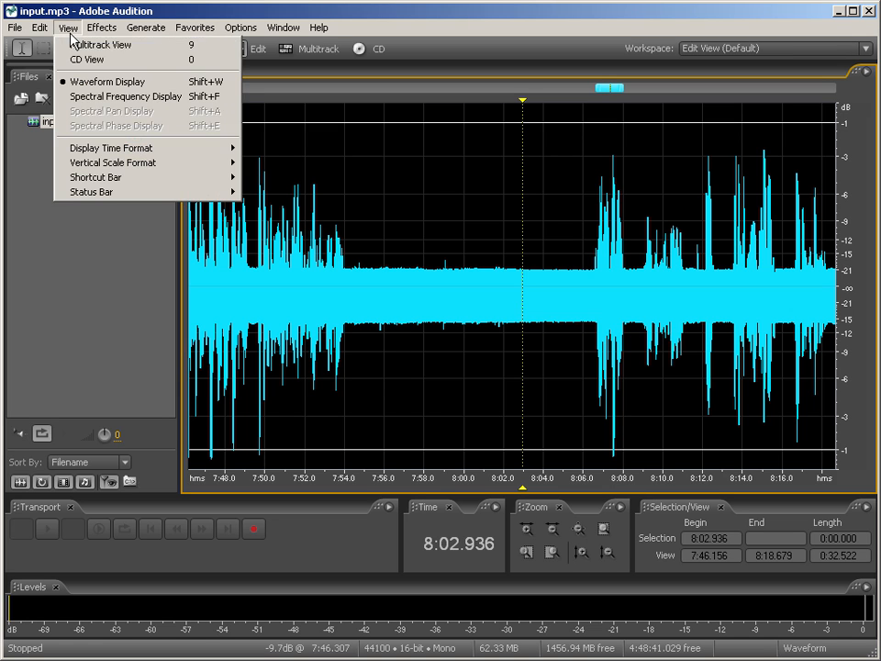
left_click(136, 103)
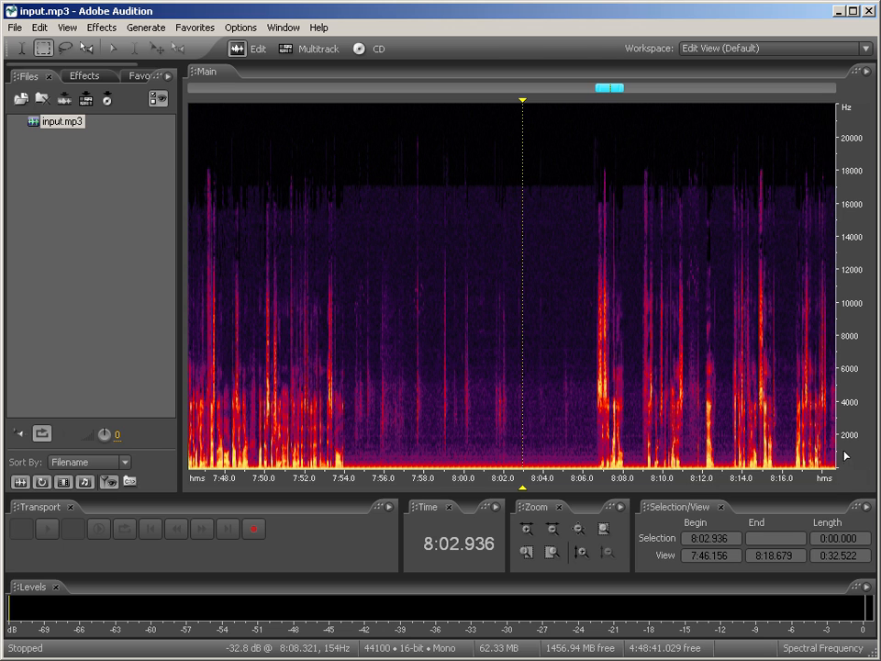
left_click_drag(848, 435, 843, 494)
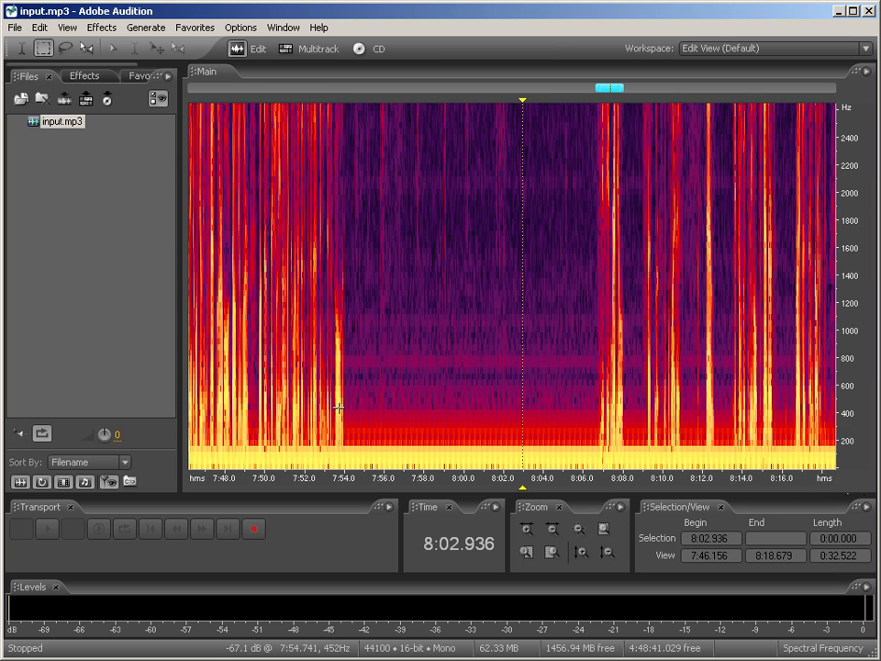
left_click_drag(189, 414, 240, 439)
left_click(379, 458)
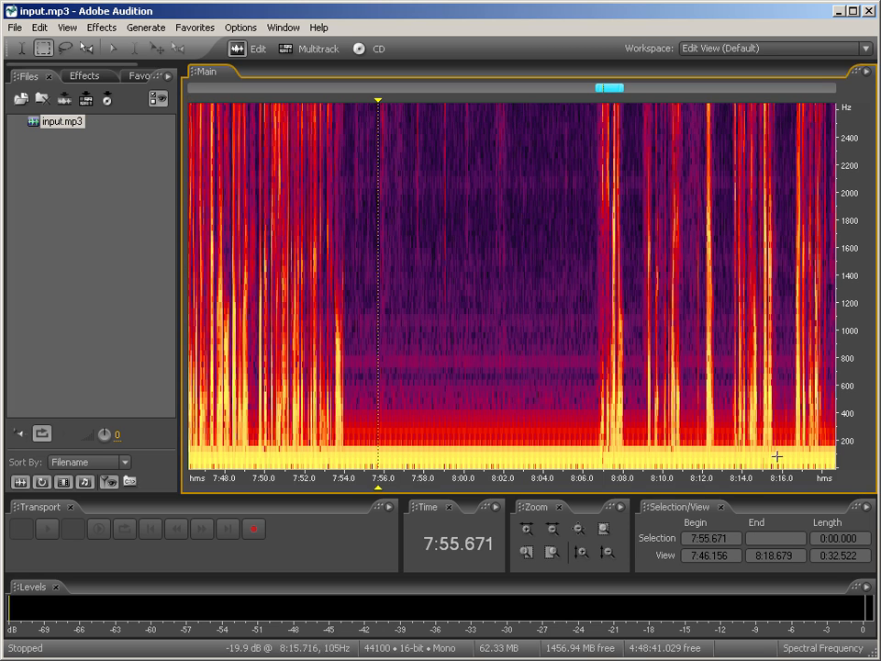
left_click_drag(345, 442, 549, 469)
left_click(573, 467)
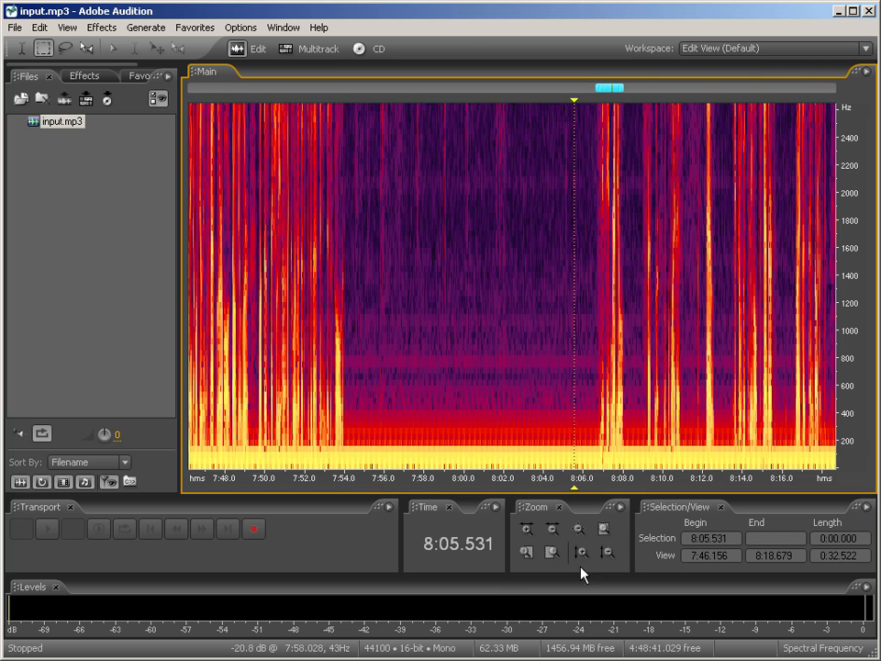
Select the frequency band below about 170 Hz across the whole file, from 0:00.000 to 12:21.120.
left_click(553, 553)
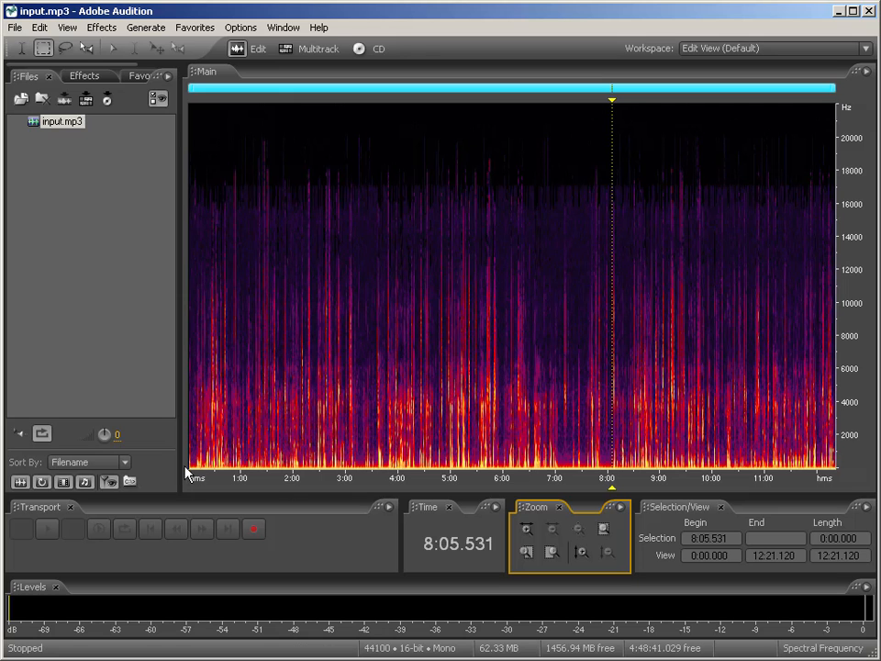
left_click_drag(853, 438, 859, 496)
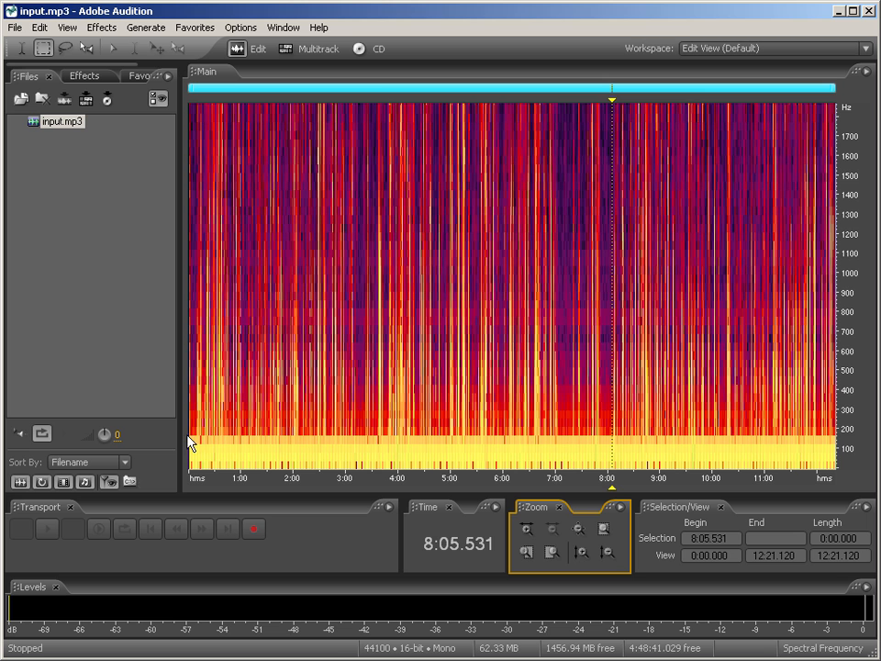
left_click_drag(188, 435, 877, 595)
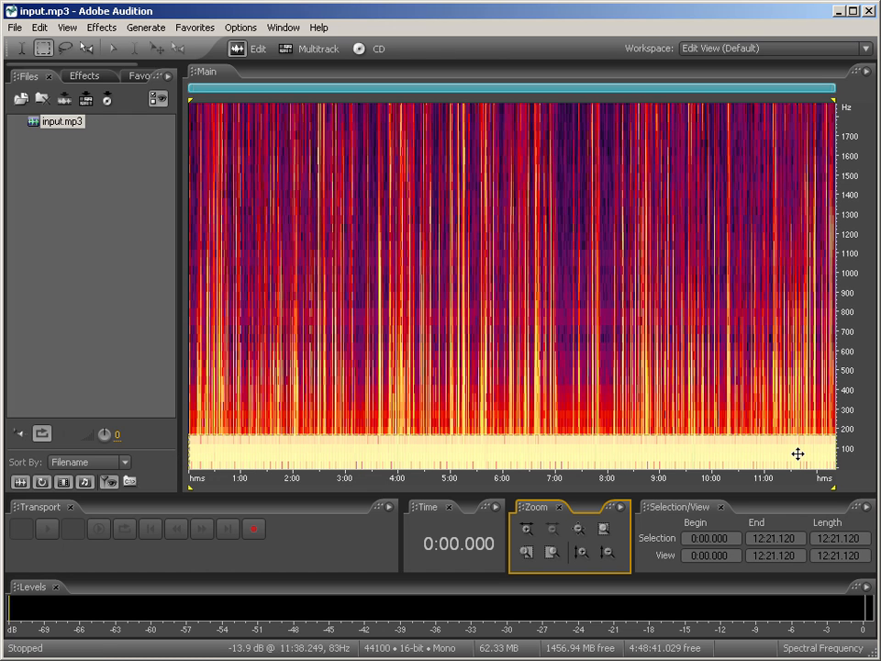
Apply the Mute effect twice to the selected low-frequency band.
left_click(102, 28)
left_click(129, 99)
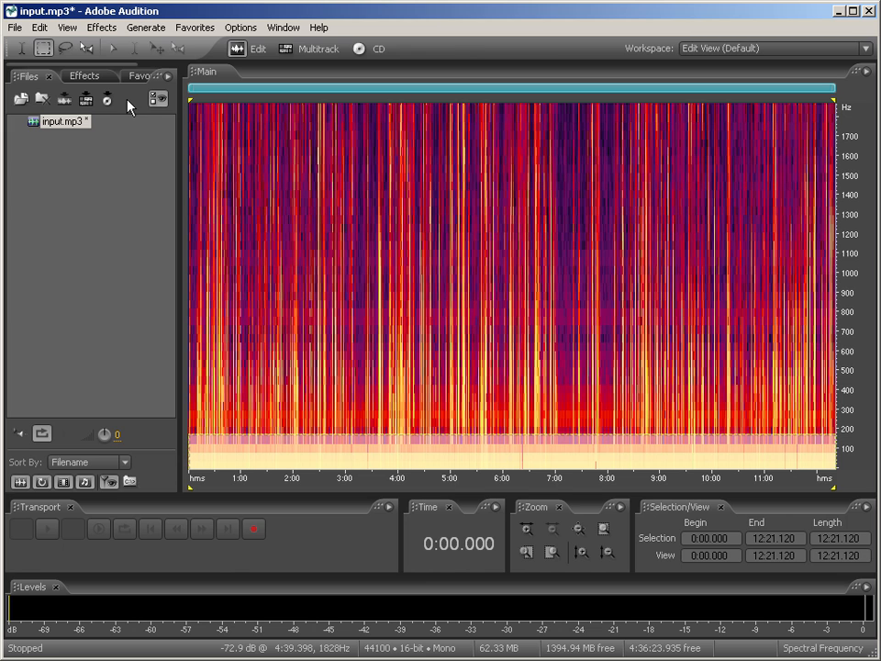
left_click(108, 33)
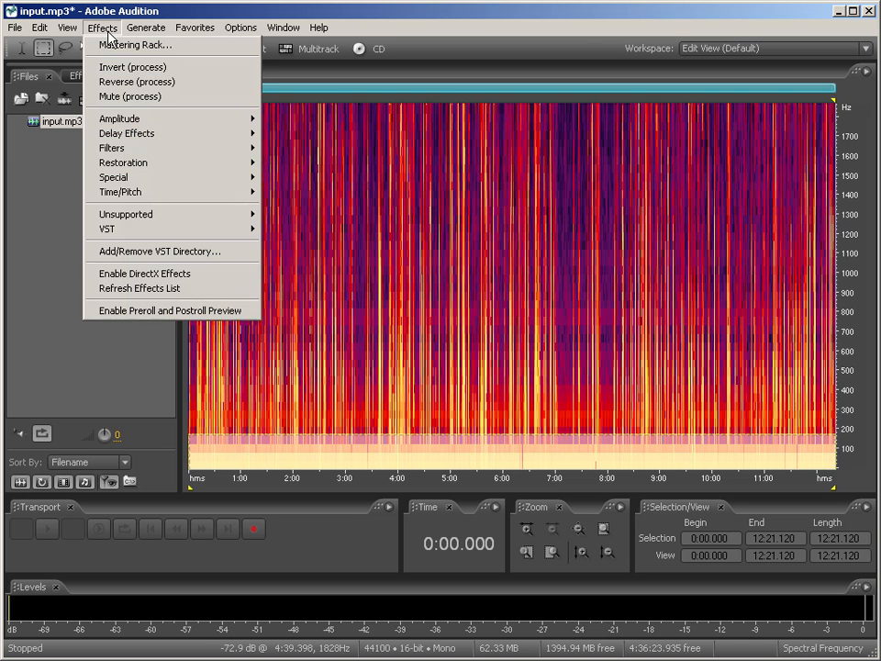
left_click(140, 97)
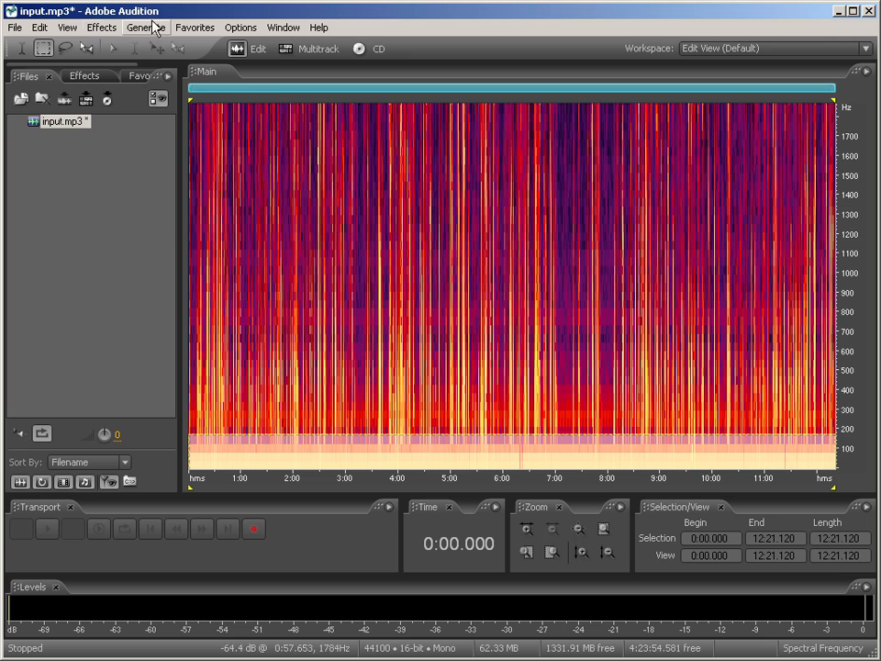
Play the processed audio from about 8:04.9 and repeatedly from about 7:56.0 to check the remaining noise.
left_click(611, 420)
key("space")
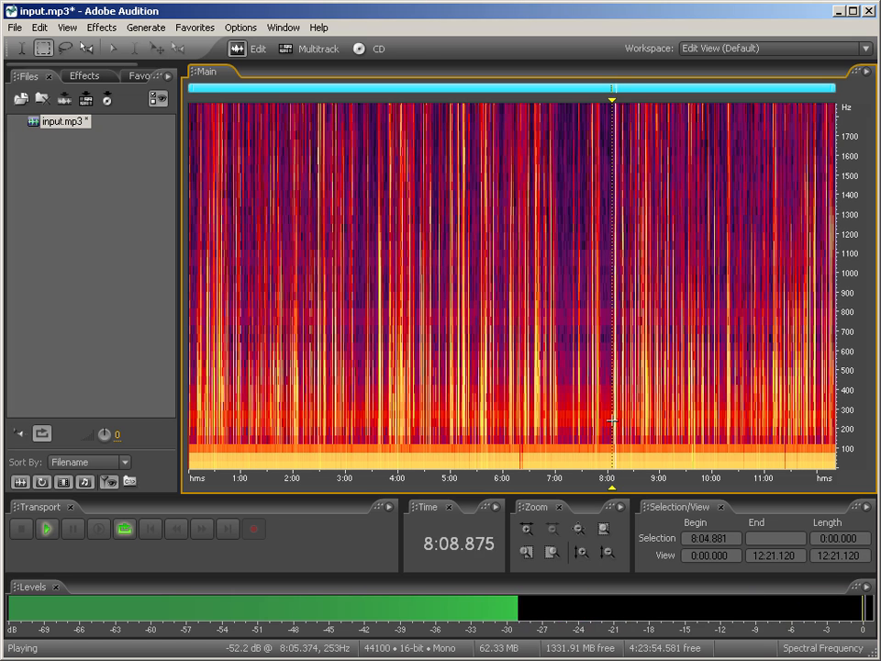
key("space")
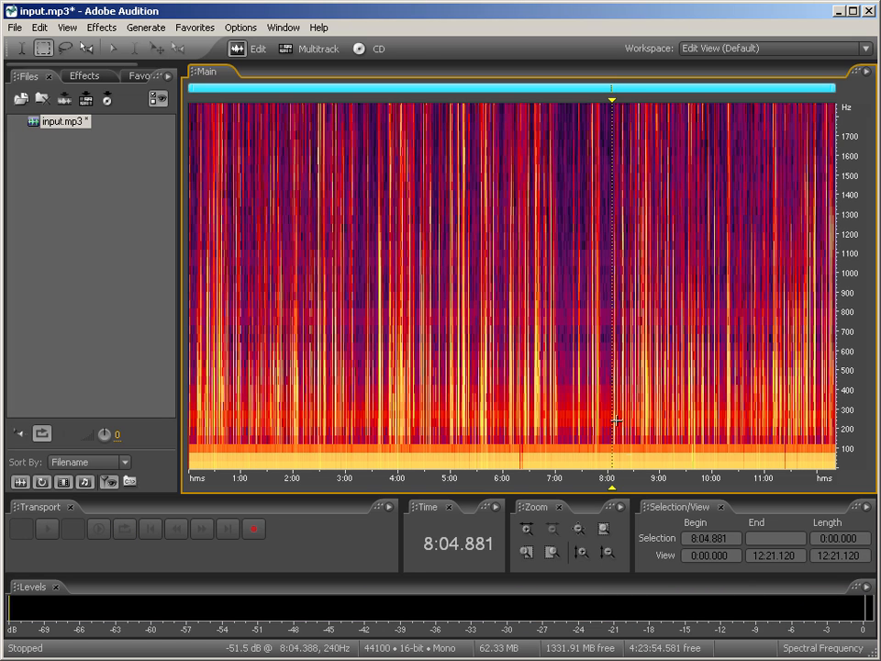
left_click(605, 425)
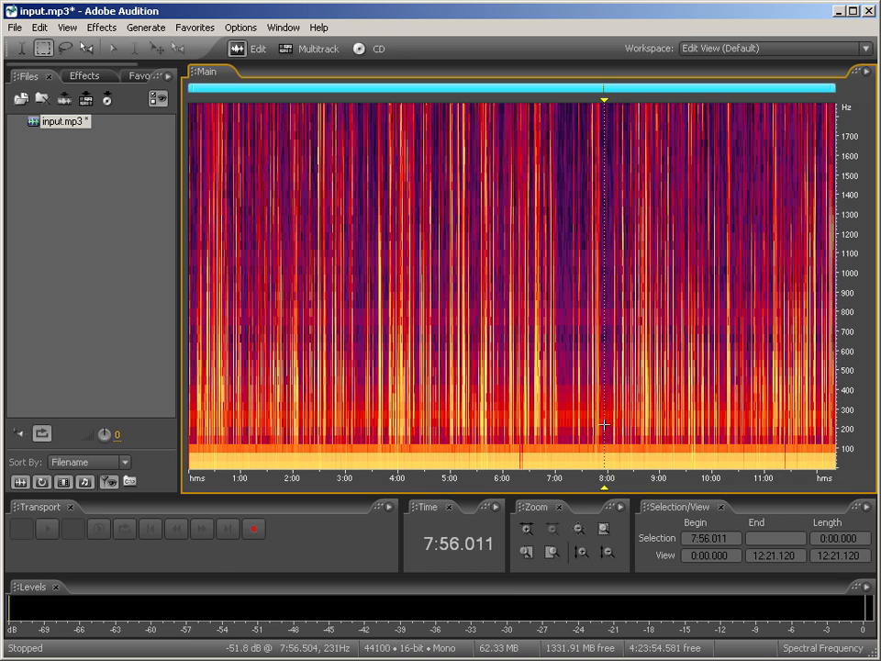
key("space")
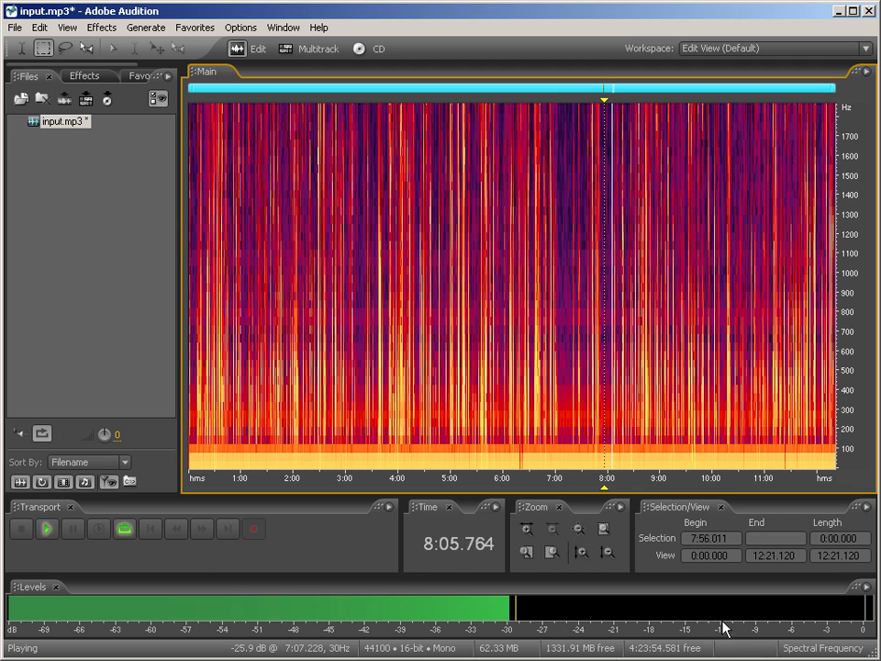
key("space")
key("space")
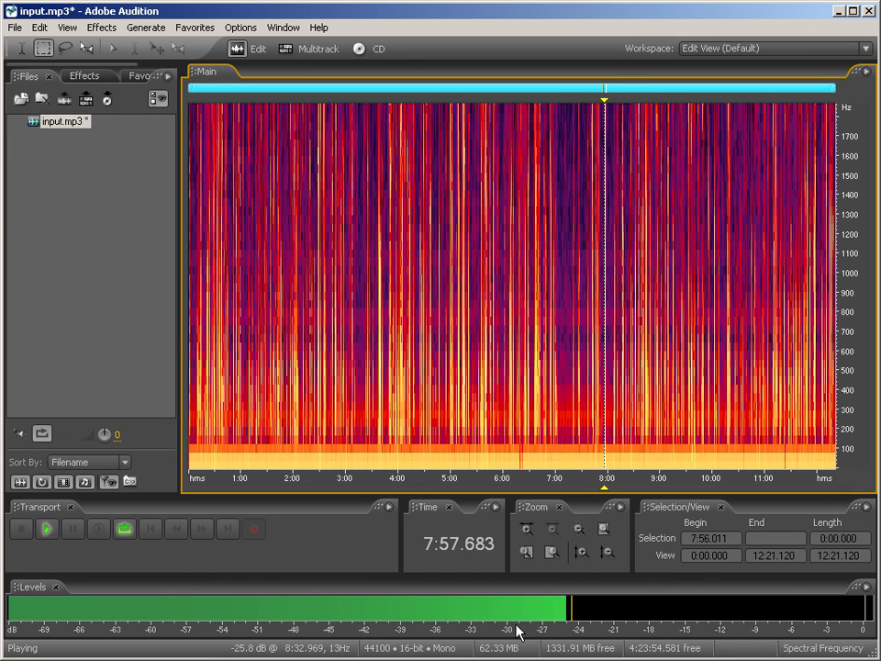
key("space")
Stop the playback and switch the spectral view back to Waveform Display.
left_click(611, 442)
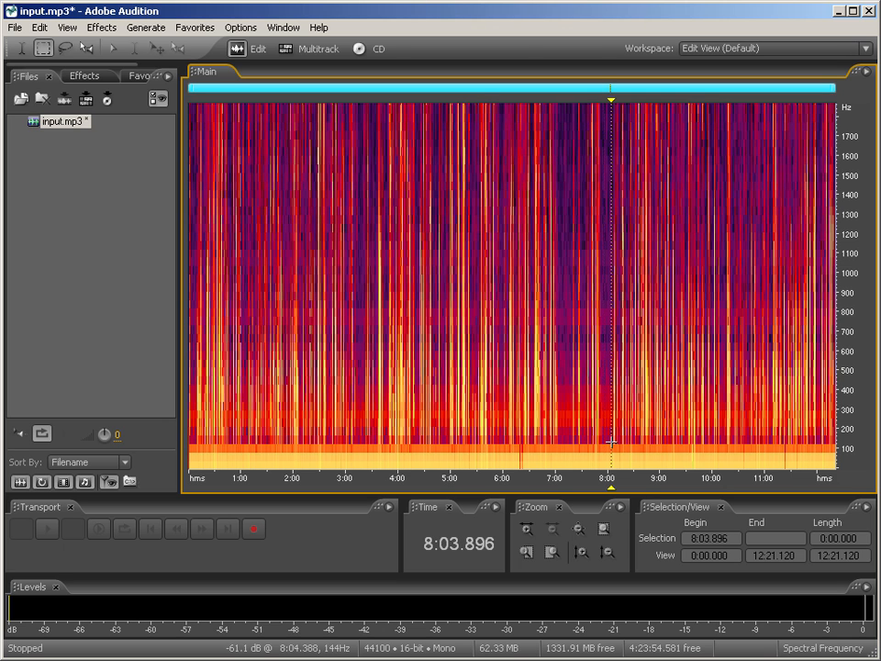
left_click(90, 30)
mouse_move(69, 31)
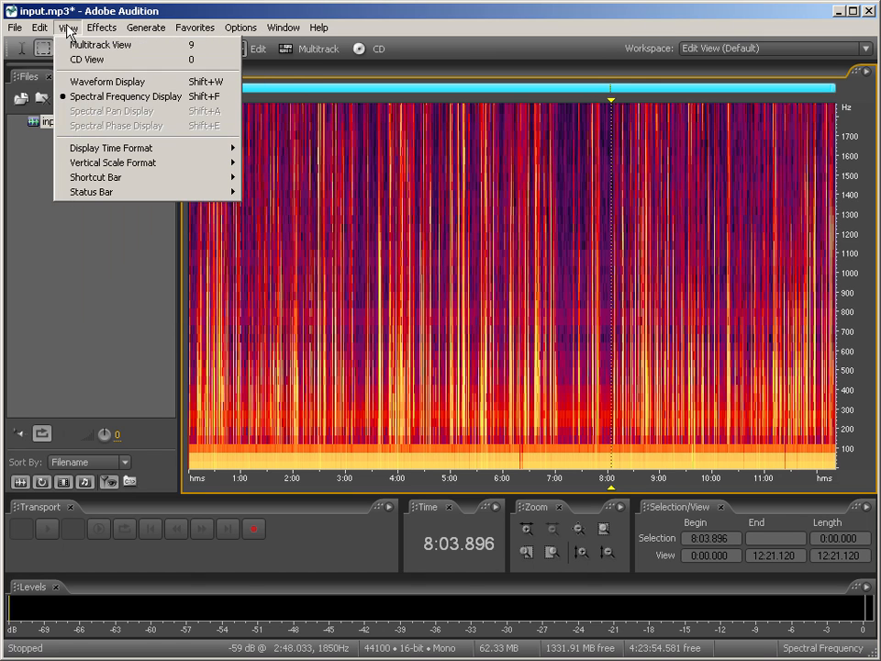
left_click(89, 82)
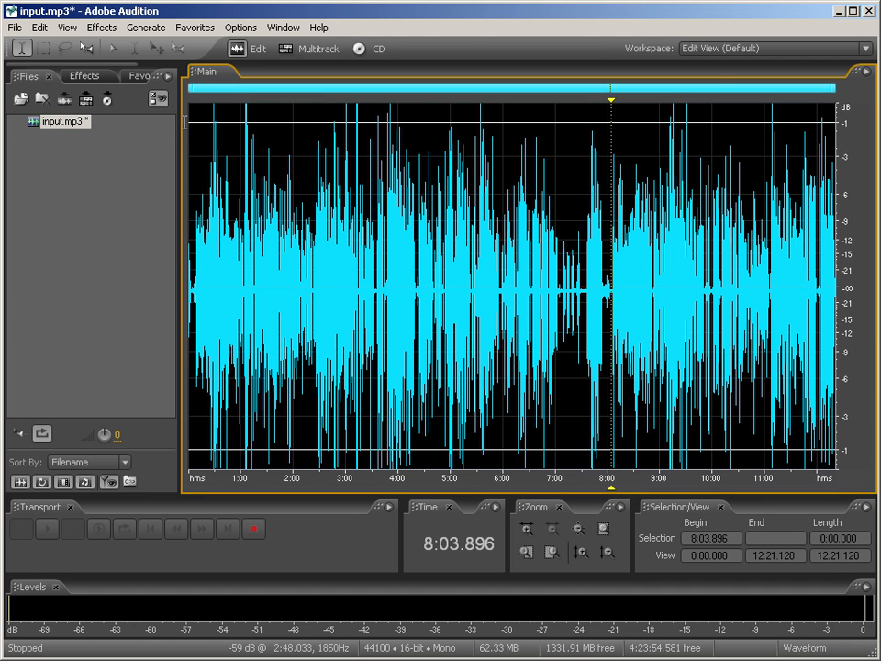
Place the cursor at about 7:27.4 and zoom in on the quiet gap that follows, from about 7:13.7 to 7:41.2.
left_click(582, 297)
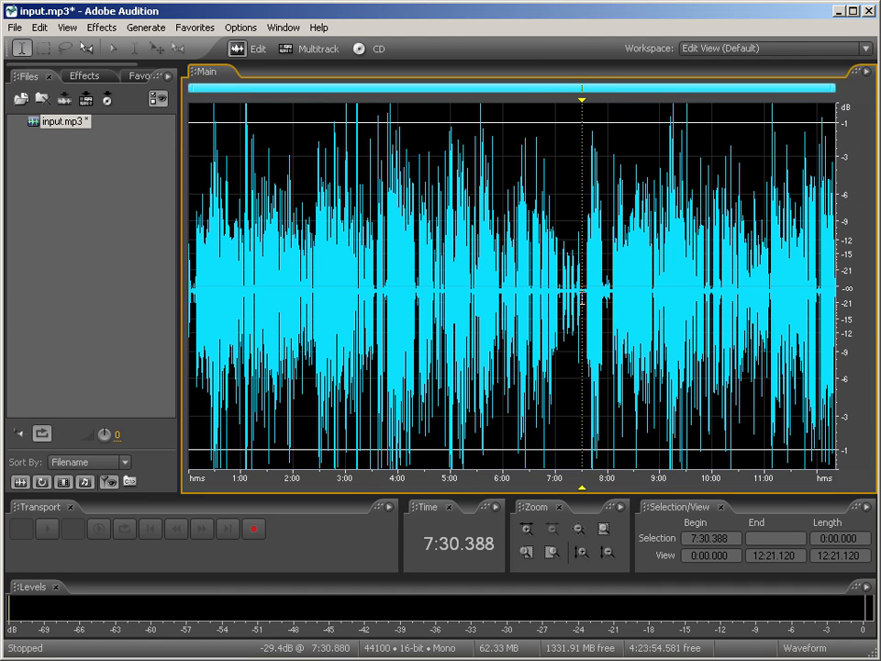
left_click_drag(584, 298, 586, 292)
left_click(582, 298)
left_click(586, 292)
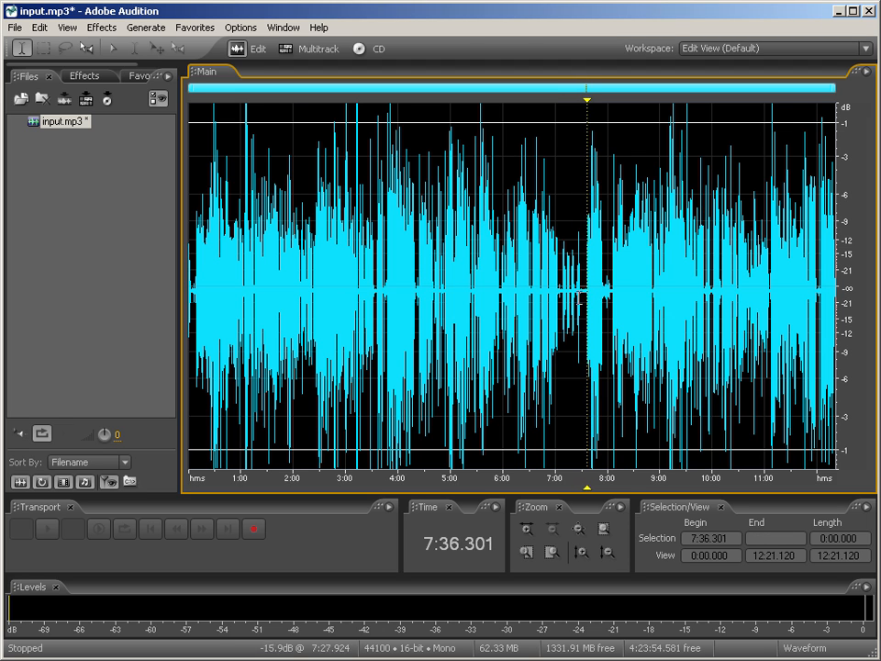
left_click(579, 306)
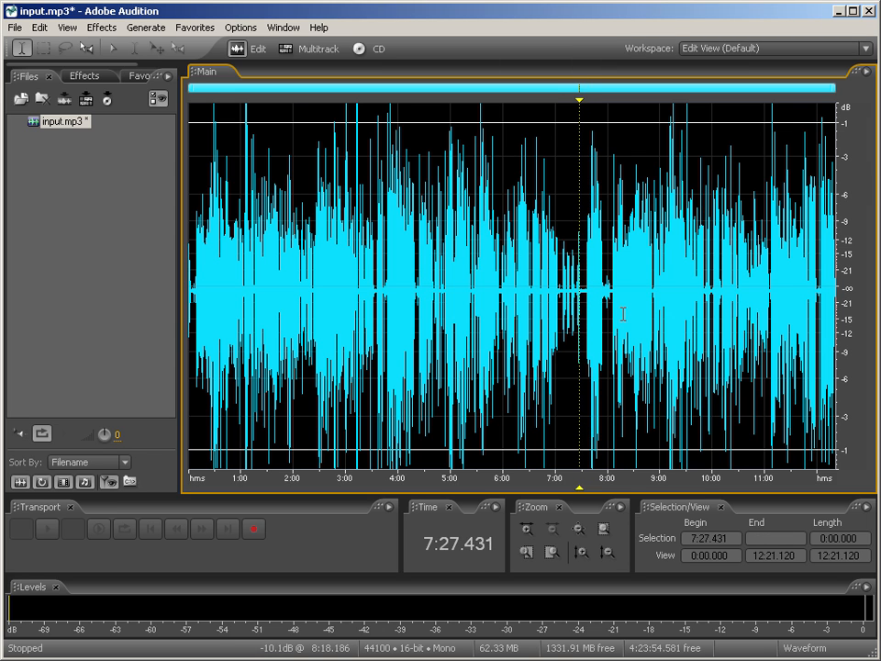
left_click(603, 531)
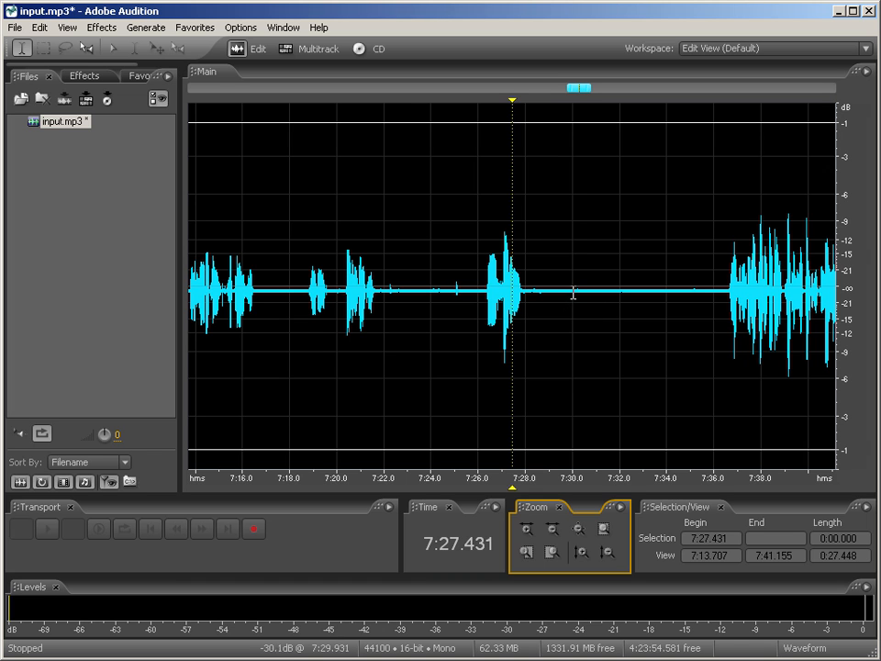
left_click_drag(542, 298, 711, 299)
left_click(675, 299)
left_click_drag(555, 298, 698, 299)
left_click(698, 299)
left_click(103, 28)
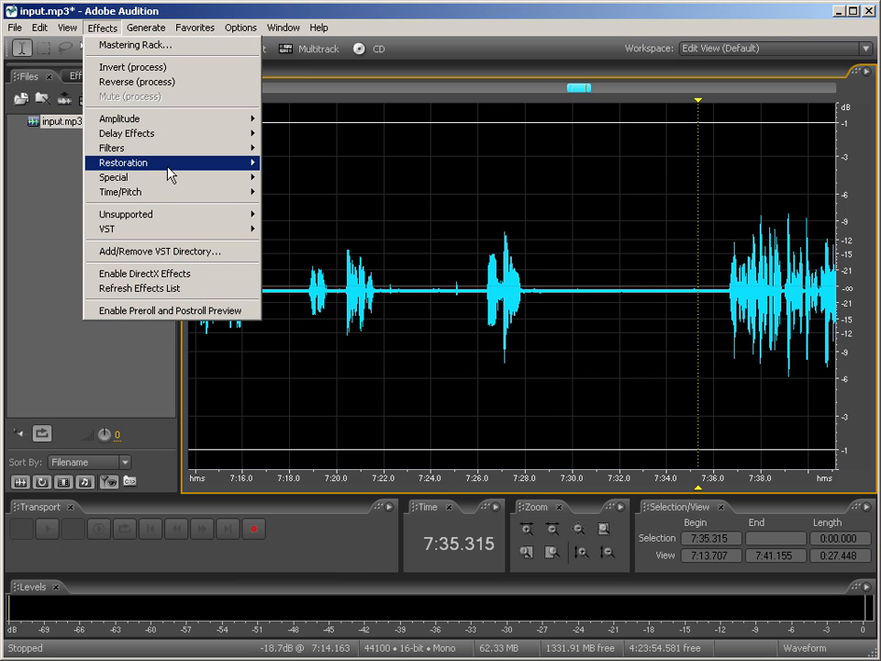
mouse_move(184, 140)
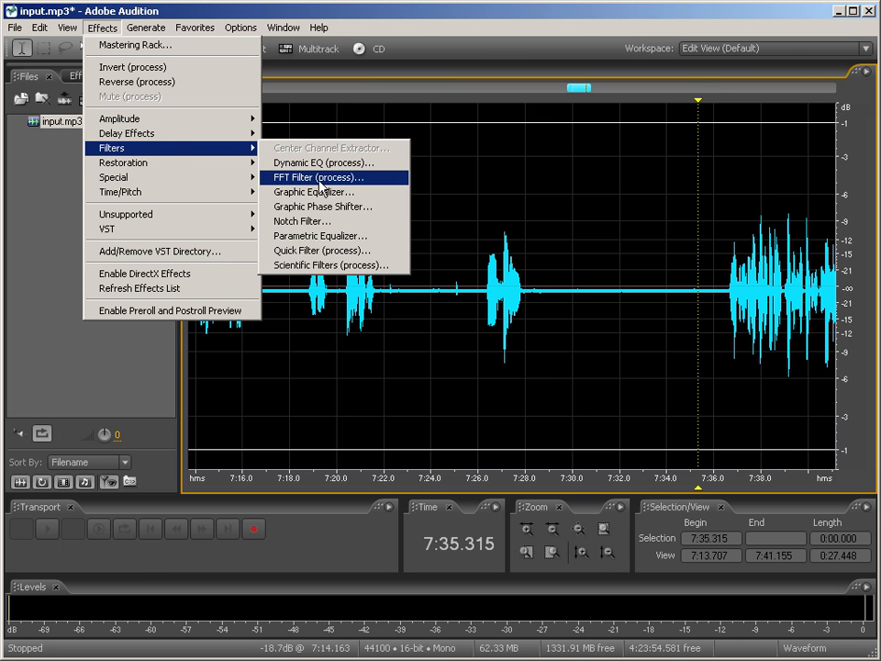
left_click(720, 309)
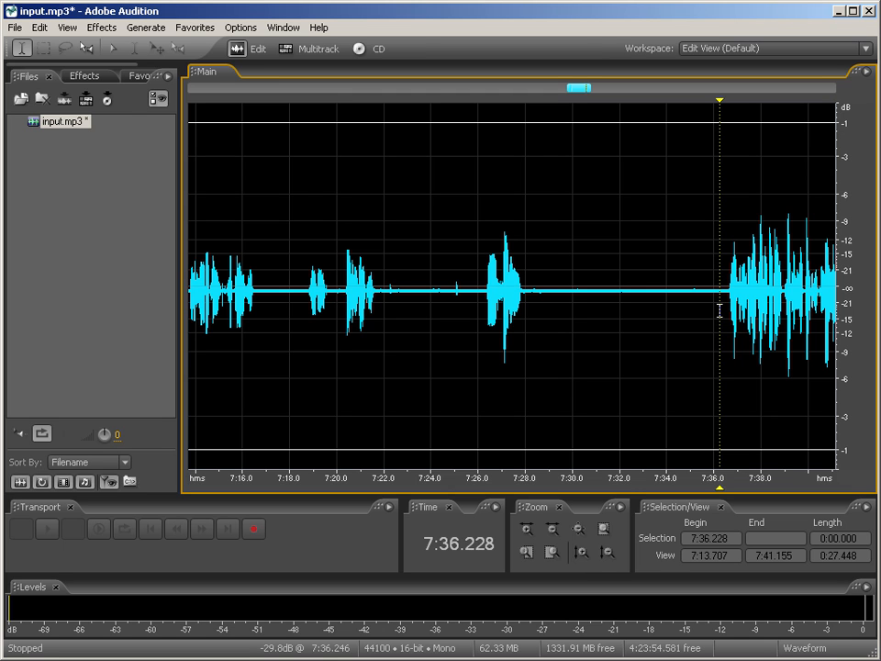
left_click(610, 301)
left_click(521, 303)
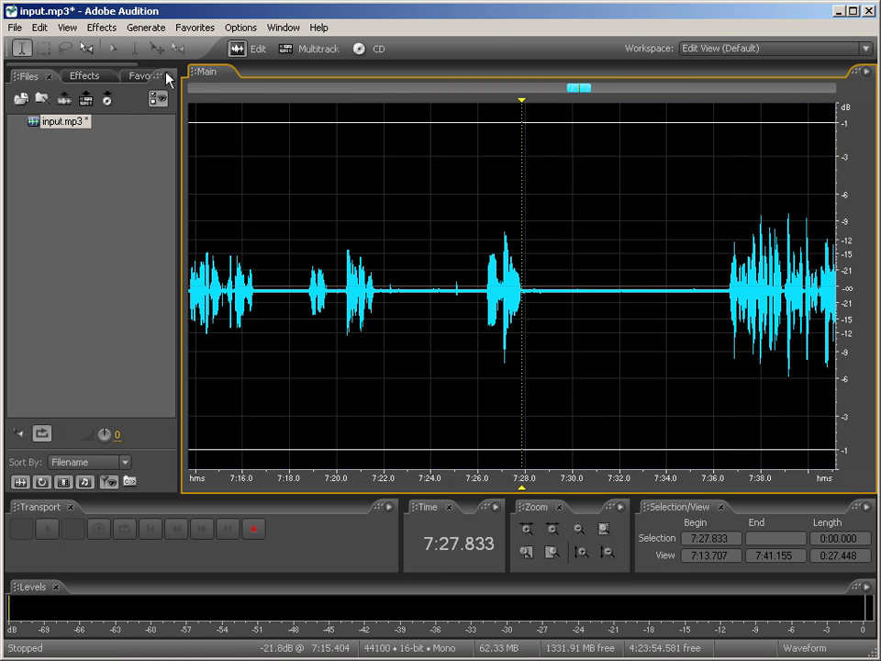
Open the FFT Filter effect for the whole file.
left_click(102, 27)
mouse_move(188, 150)
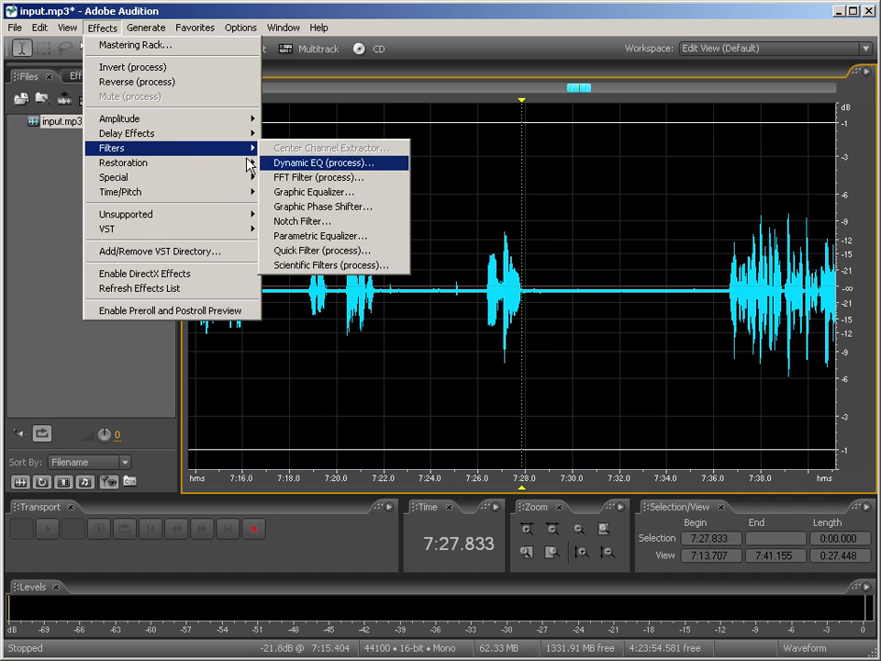
left_click(344, 180)
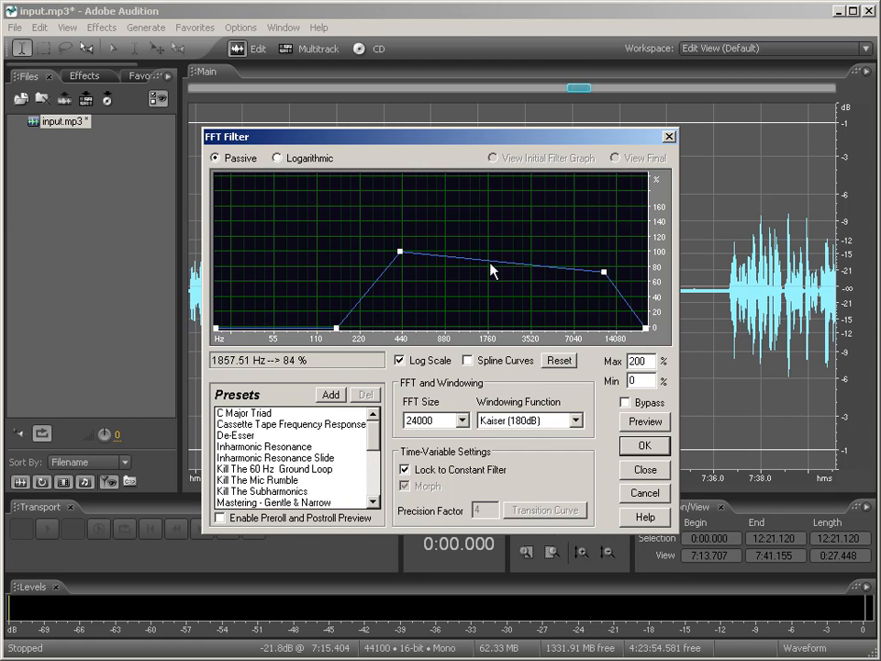
Try the Kill The Mic Rumble preset in the FFT Filter.
left_click_drag(374, 446, 373, 489)
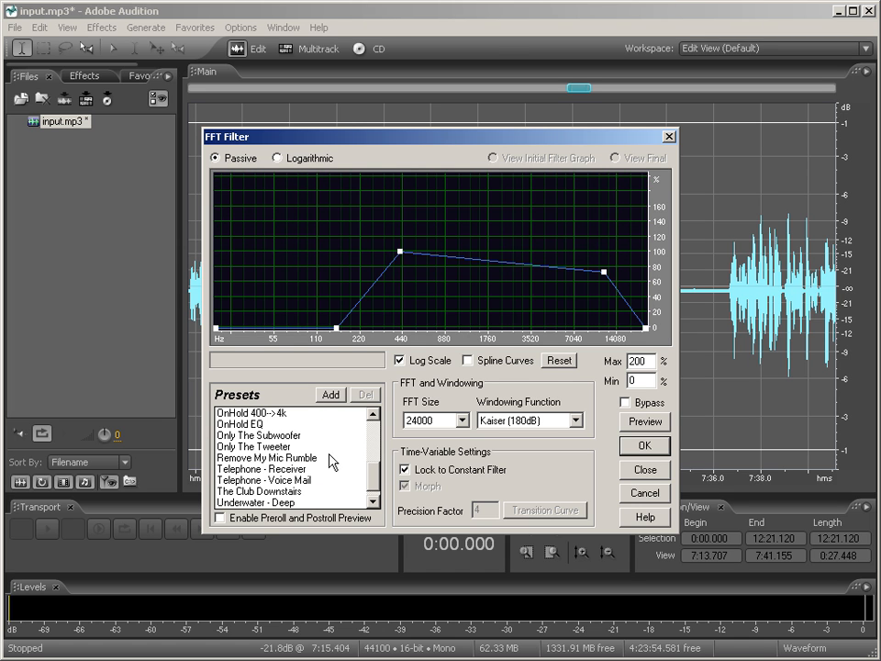
scroll(285, 479, "down", 1)
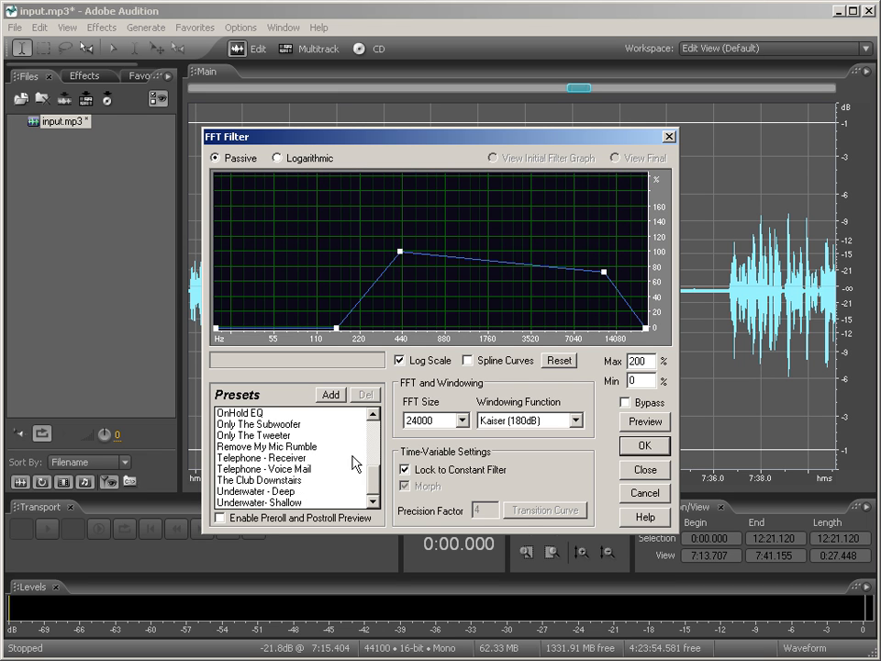
left_click_drag(373, 487, 374, 454)
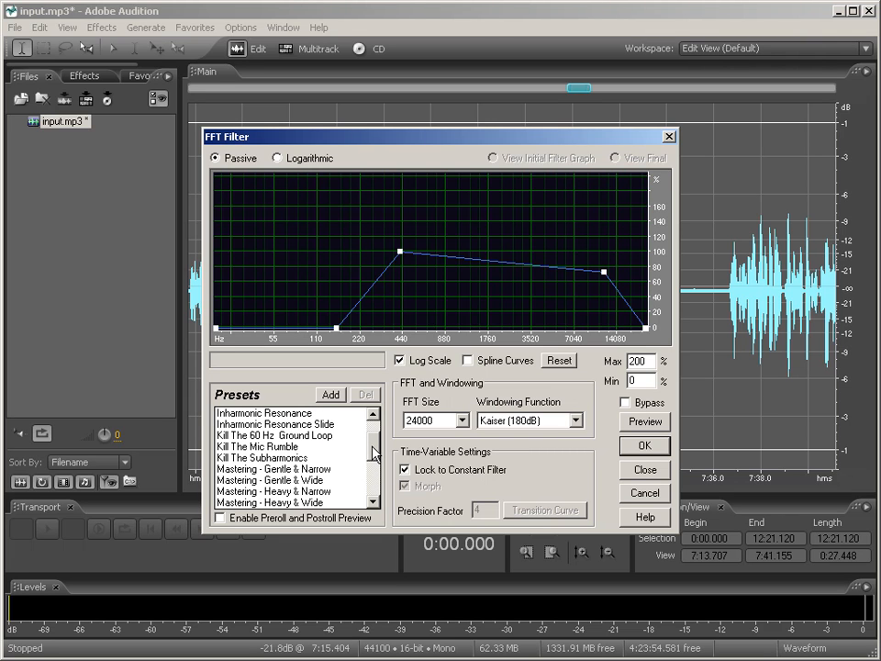
left_click(277, 448)
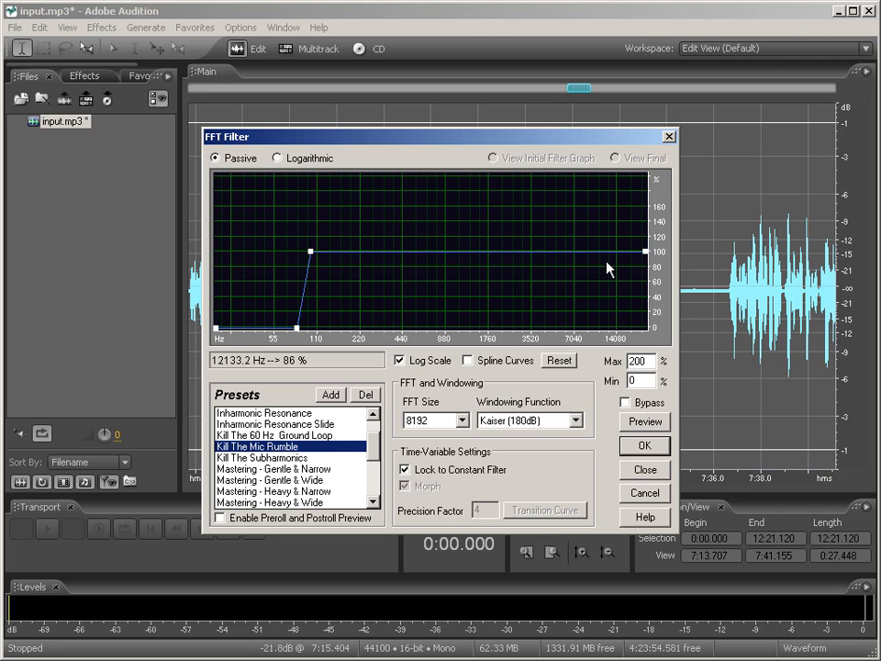
Load the Remove My Mic Rumble preset, shift its low-cut points to about 140 Hz and 250 Hz, and disable Spline Curves.
left_click_drag(374, 452, 373, 494)
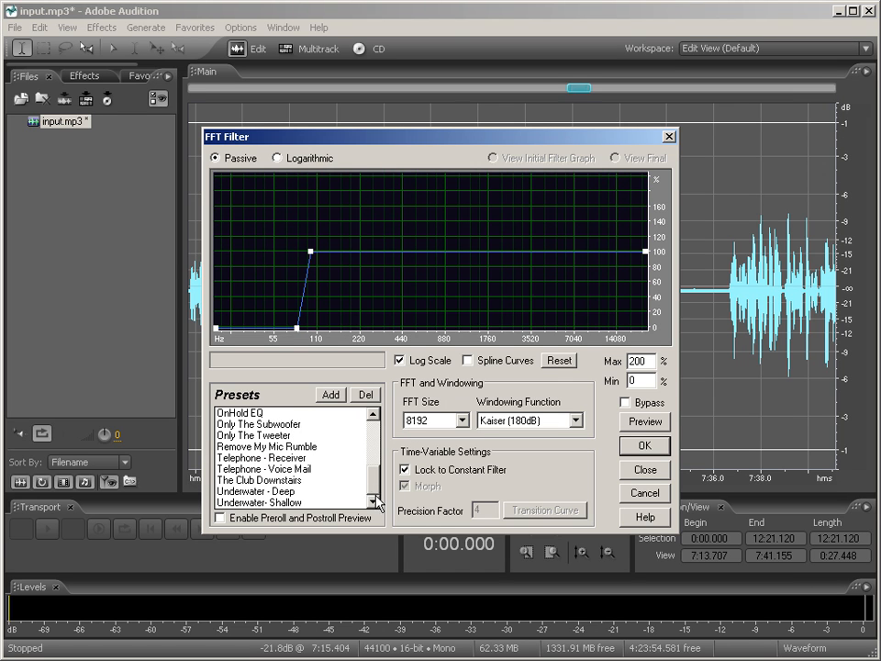
scroll(376, 477, "up", 1)
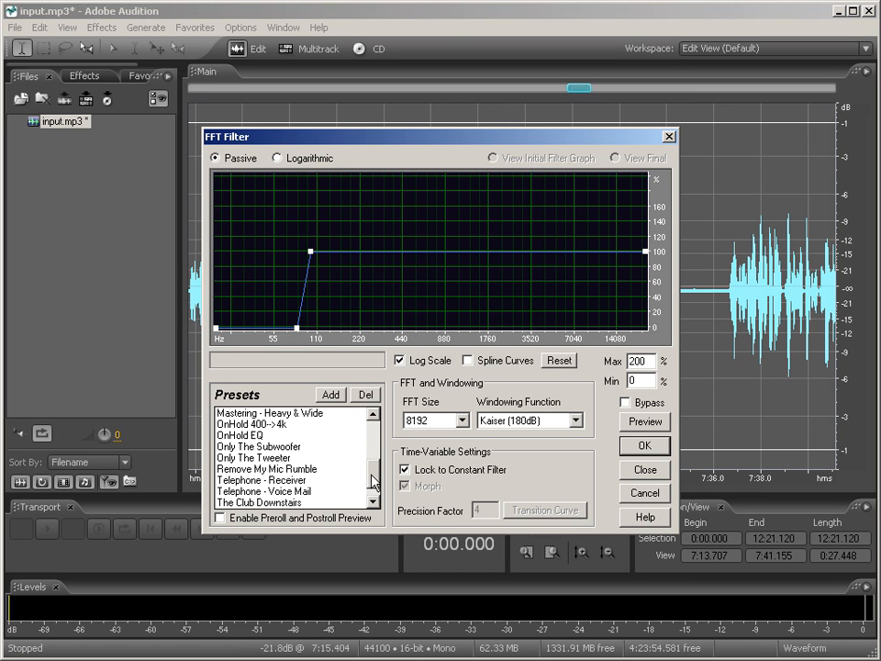
left_click(322, 470)
left_click_drag(375, 329, 329, 336)
left_click_drag(417, 223, 367, 226)
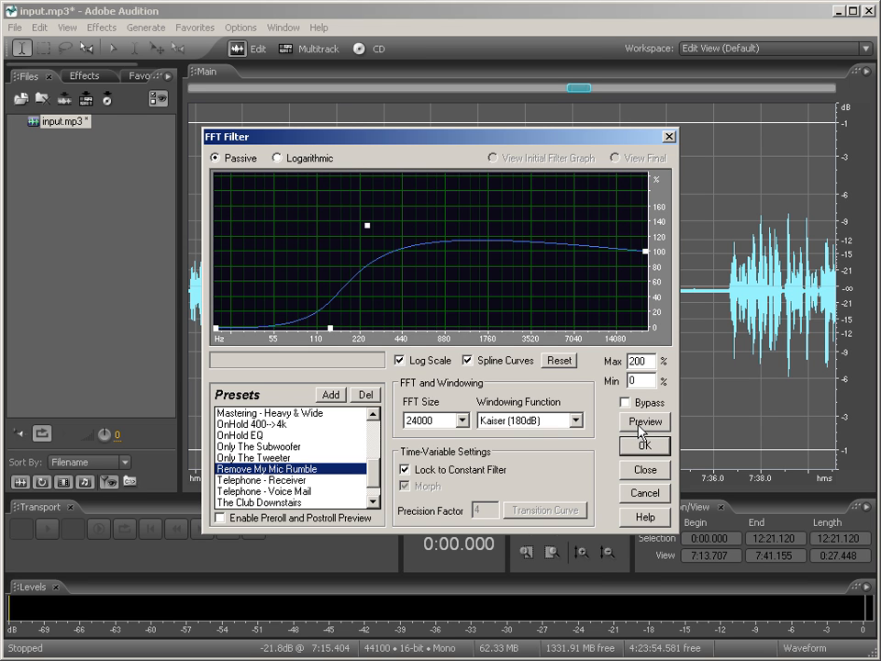
left_click(467, 360)
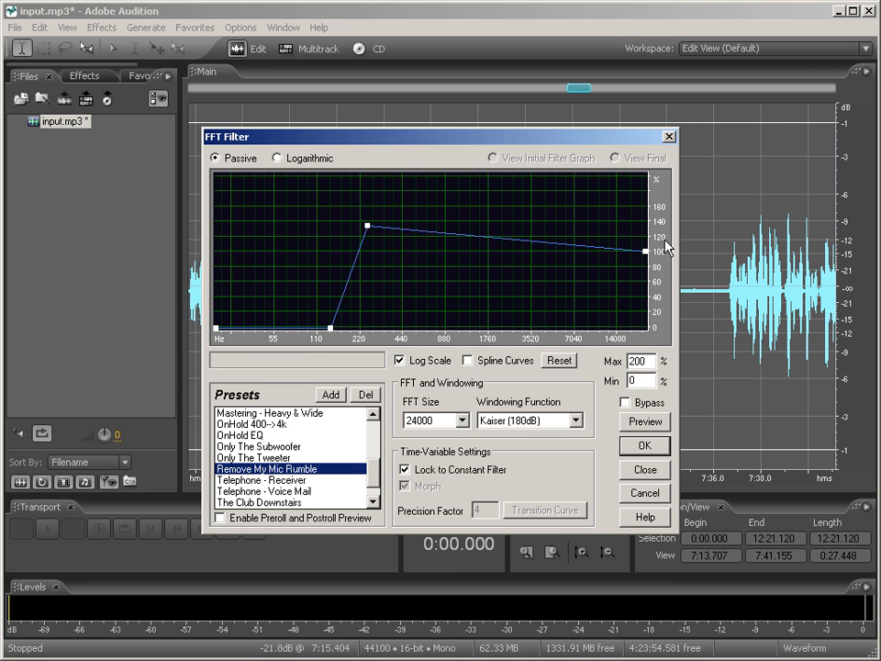
Lower the curve's high-frequency end to 0 %, add a point near 6000 Hz at about 115 %, and preview the filter.
left_click_drag(647, 251, 660, 345)
left_click_drag(496, 274, 563, 240)
left_click(646, 421)
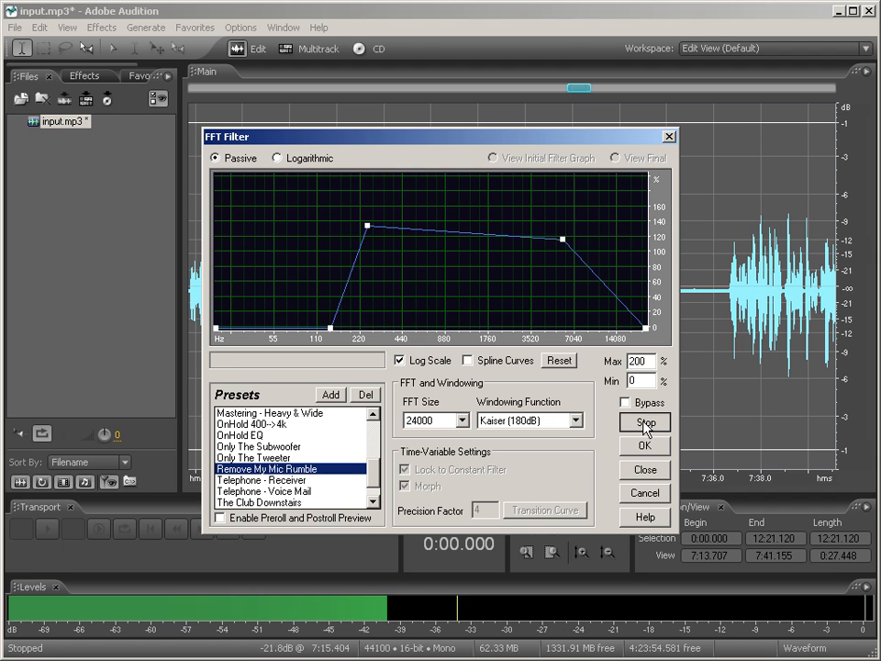
left_click(645, 424)
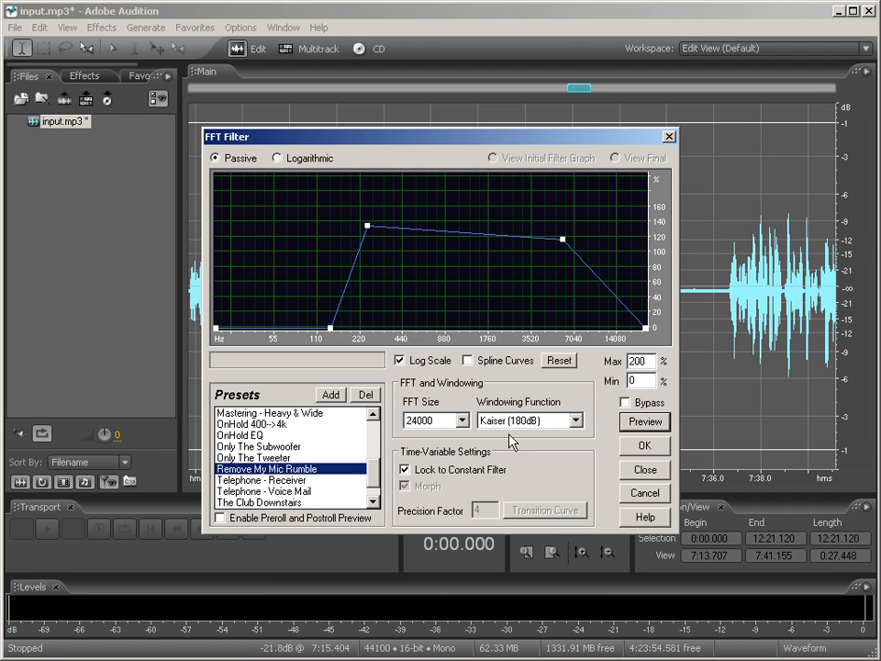
Move the low-cut points to about 200 Hz at 0 % and 440 Hz at 120 %, and apply the FFT filter.
left_click(374, 501)
left_click(374, 500)
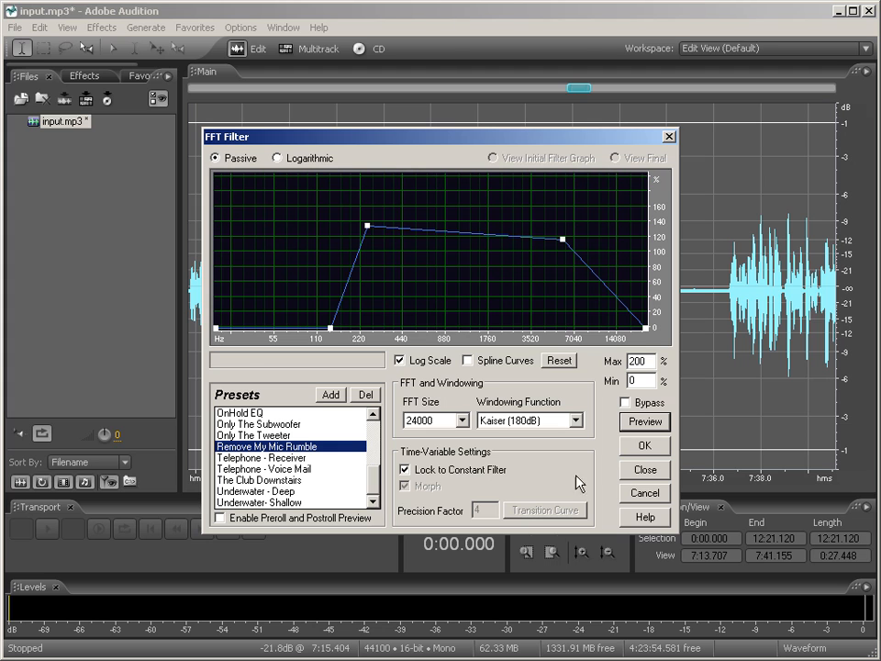
left_click_drag(372, 237, 400, 235)
left_click_drag(331, 330, 353, 329)
left_click(646, 446)
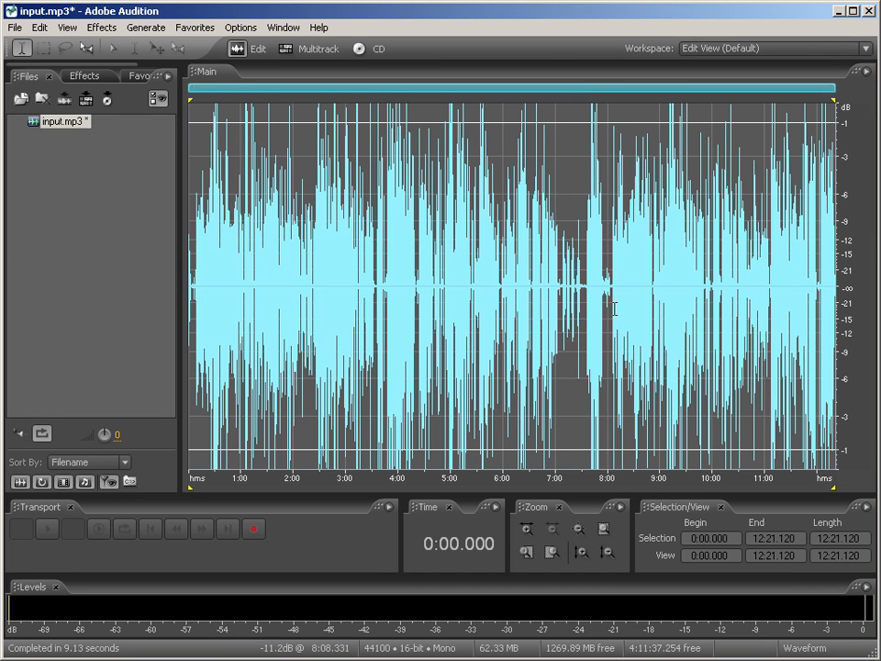
Zoom the waveform in to the passage from 6:59.836 to 7:59.954.
left_click(591, 310)
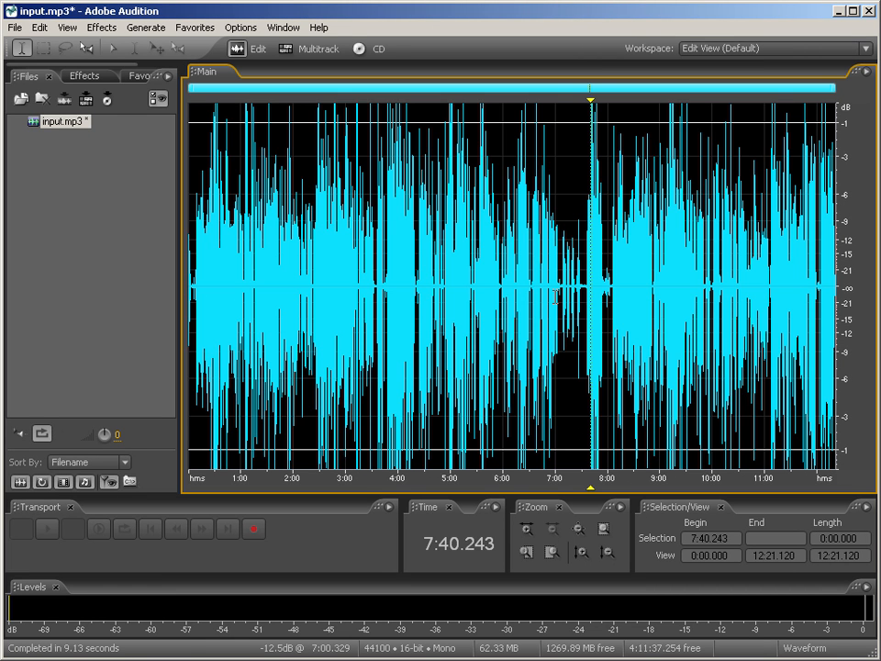
left_click_drag(555, 297, 609, 309)
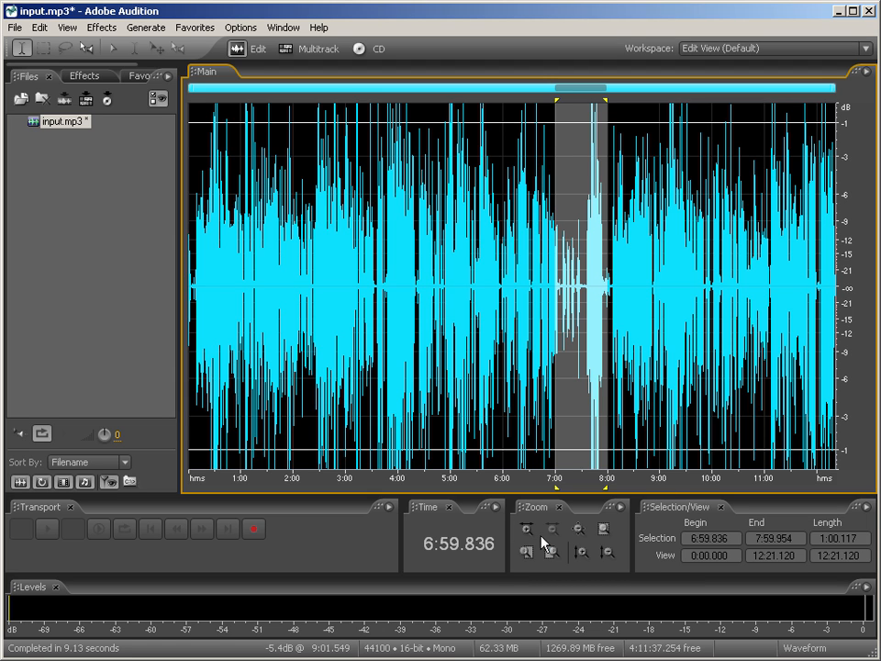
left_click(581, 531)
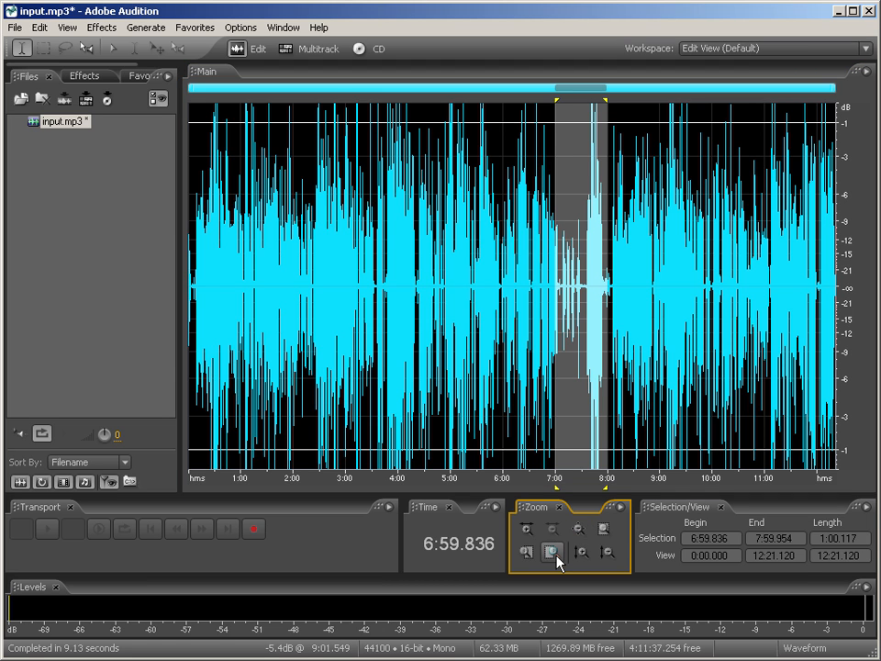
left_click(603, 530)
left_click(544, 344)
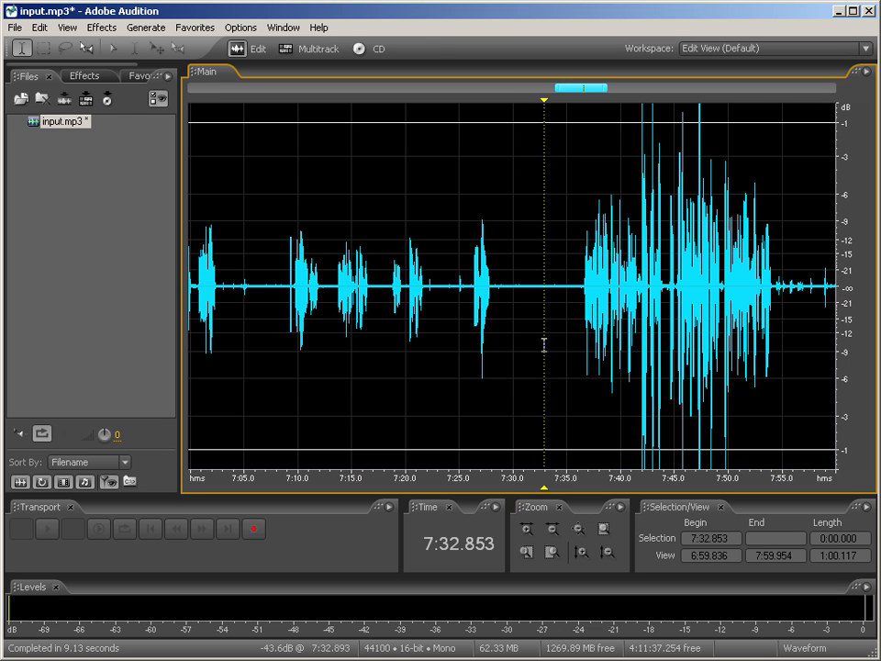
left_click_drag(512, 301, 577, 301)
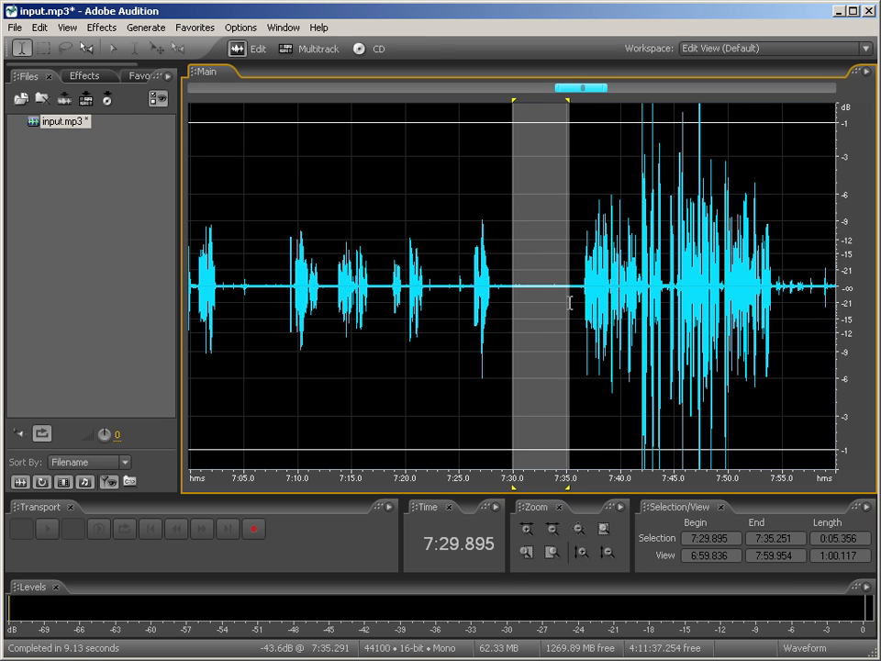
left_click(553, 301)
left_click_drag(512, 302, 566, 301)
left_click(559, 301)
left_click(506, 303)
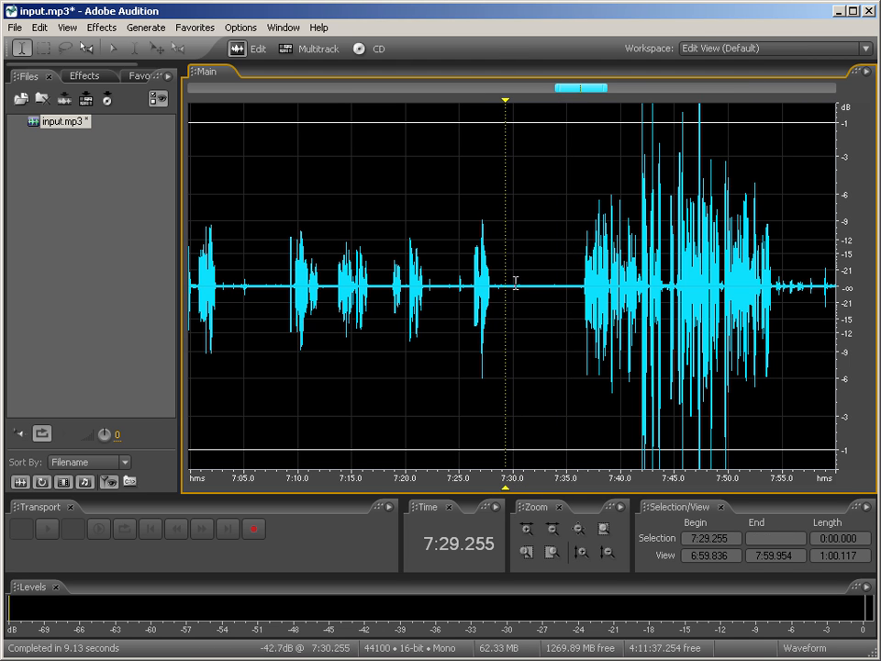
Play the quiet gap twice from about 7:30.5 to check the remaining noise level.
left_click(520, 299)
key("space")
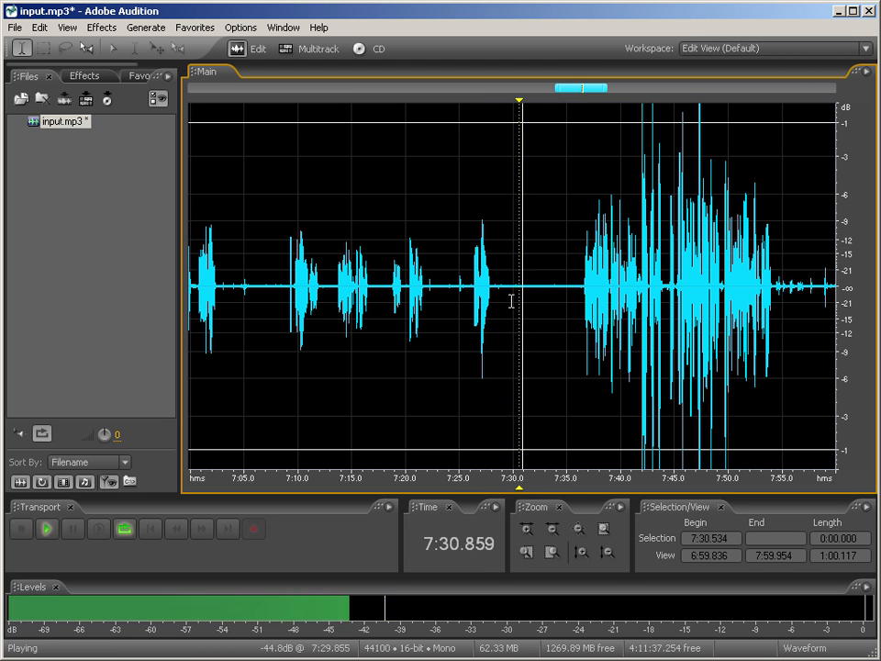
key("space")
key("space")
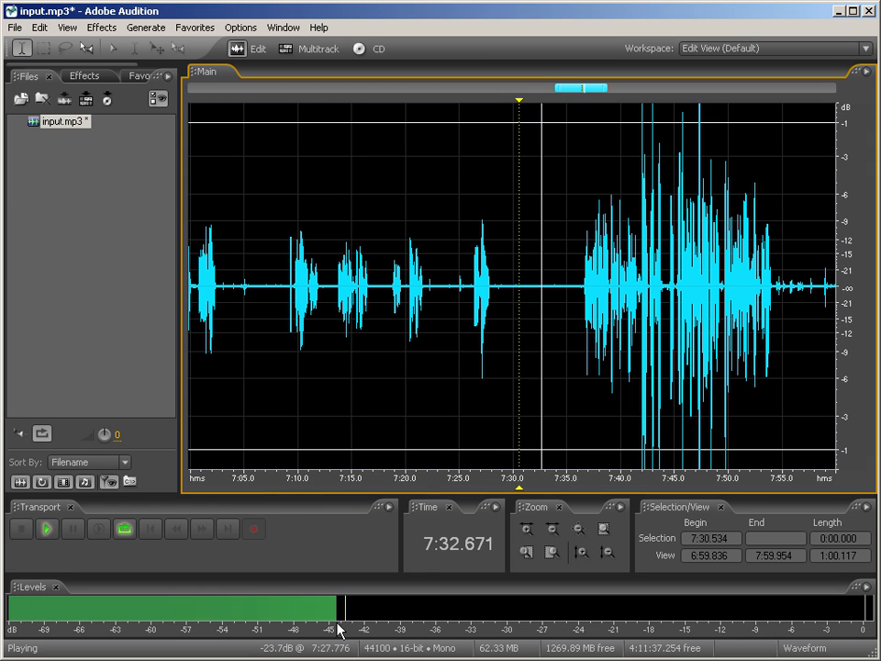
key("space")
Select the quiet gap from 7:30.774 to 7:36.290 and capture its noise profile in Noise Reduction.
left_click(522, 288)
left_click_drag(522, 287, 580, 287)
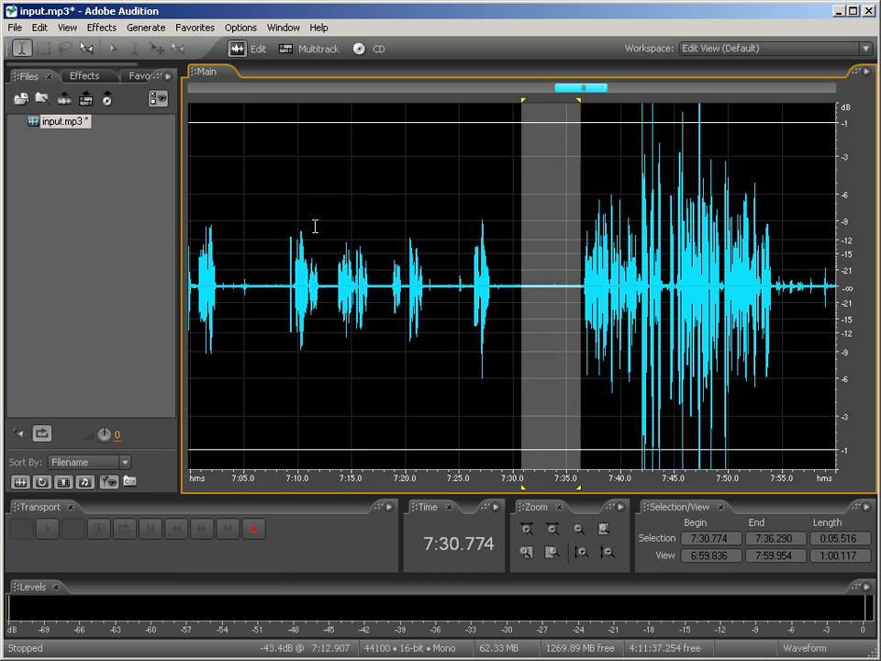
left_click(99, 27)
mouse_move(177, 168)
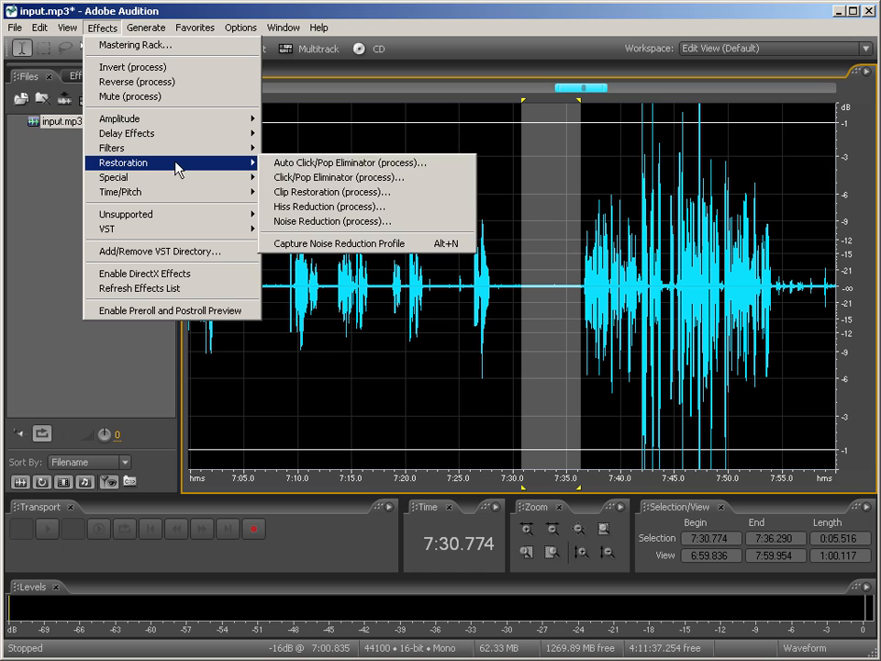
left_click(361, 225)
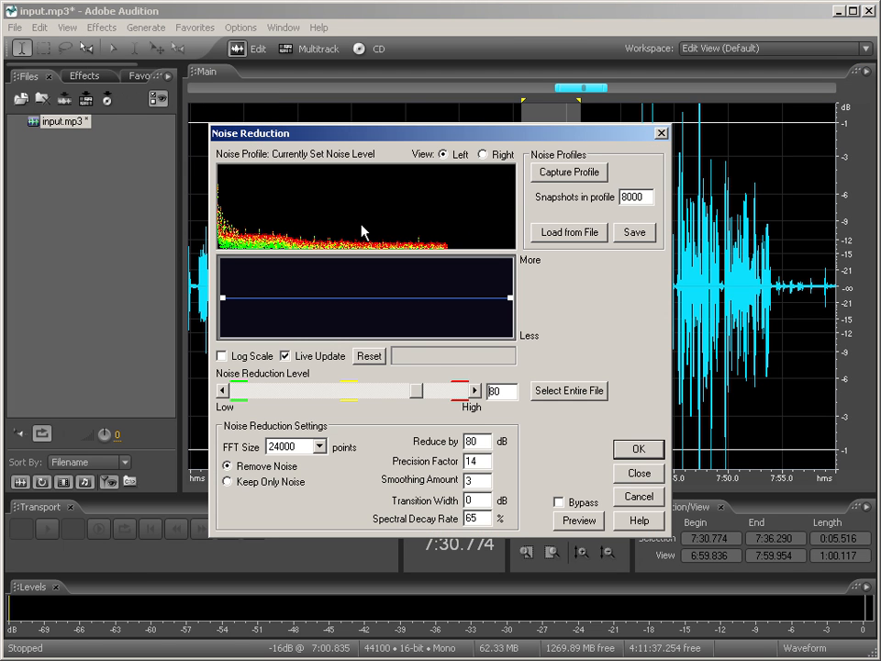
left_click(571, 183)
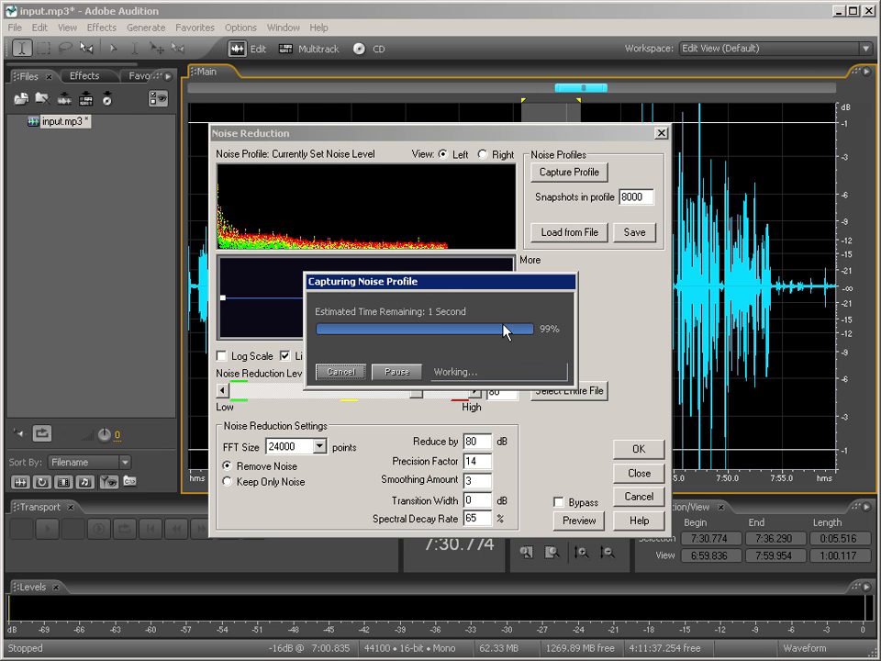
left_click(319, 446)
left_click(320, 447)
left_click(646, 199)
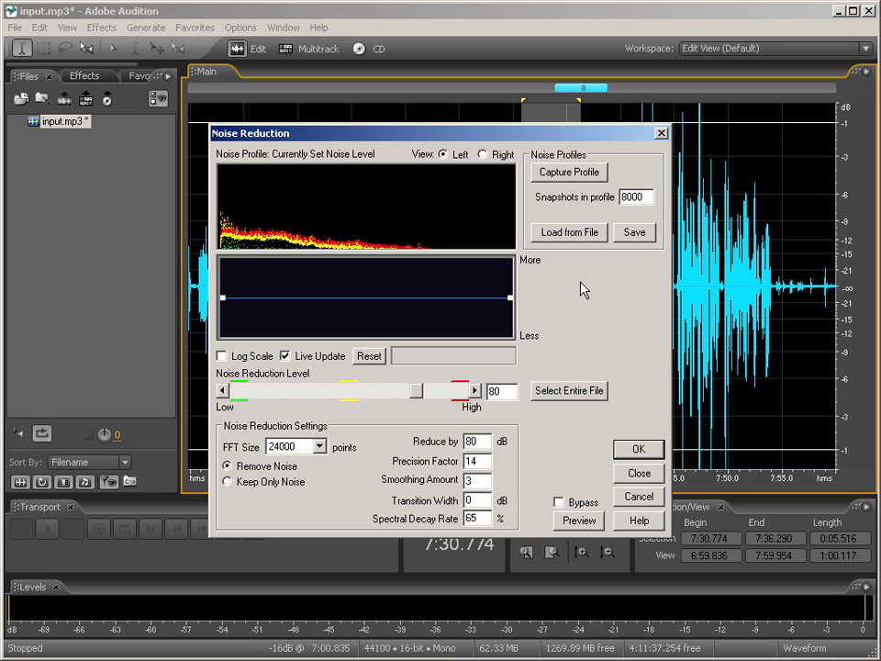
Set the noise reduction level to 40 and smoothing amount to 4, and try the reduction on the selected quiet gap.
left_click_drag(412, 393, 408, 394)
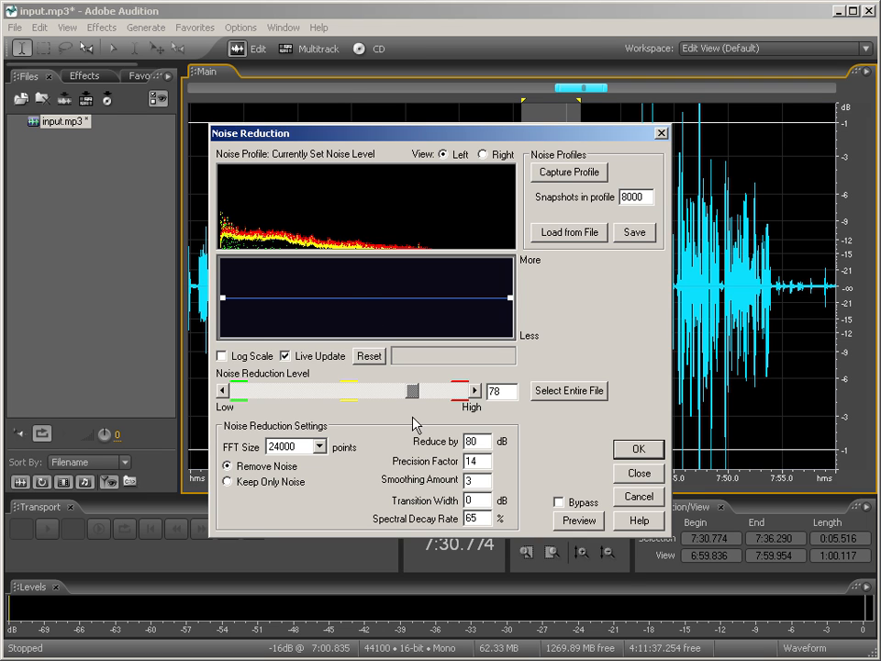
left_click_drag(412, 400, 350, 401)
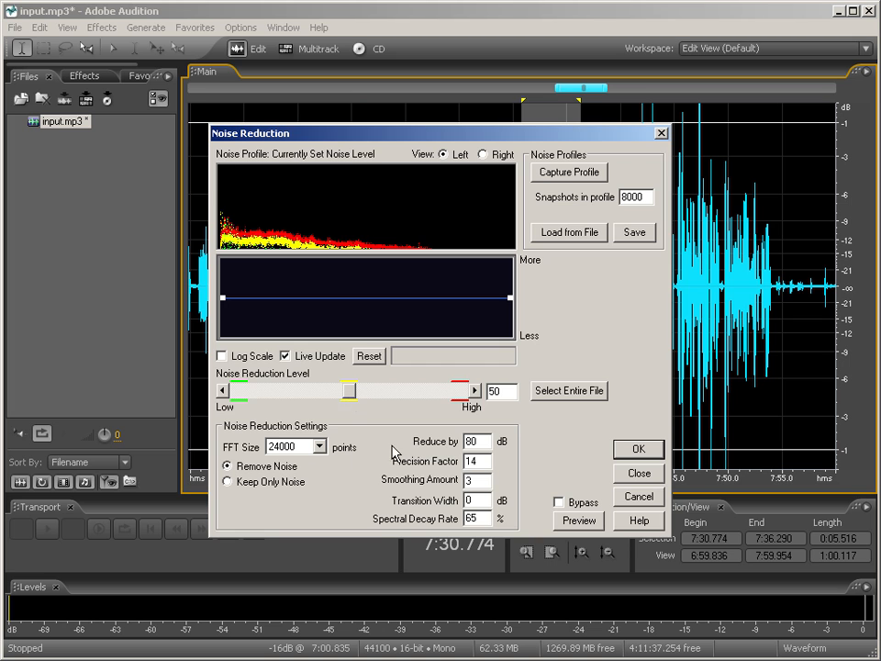
left_click_drag(350, 400, 331, 401)
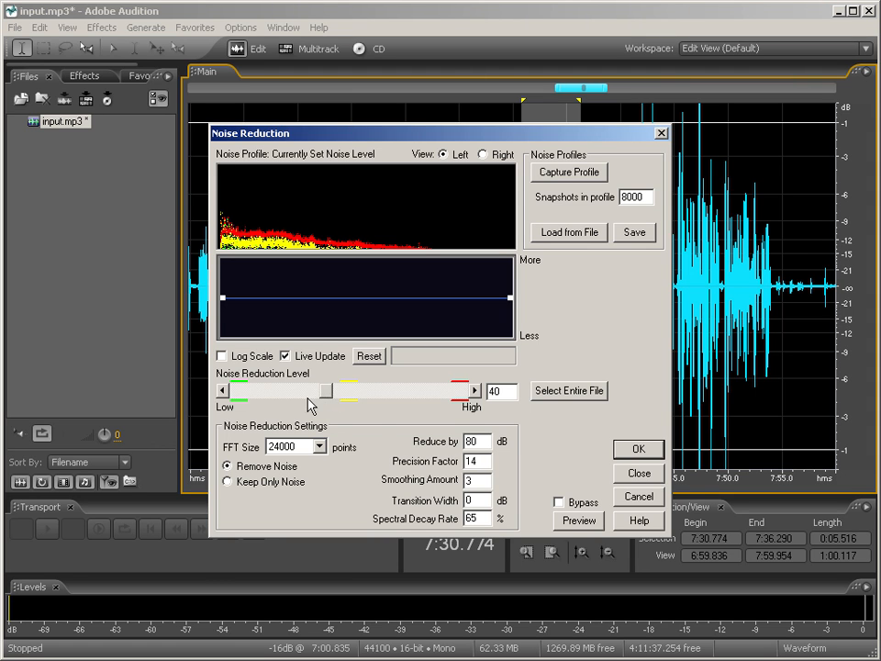
double_click(478, 480)
type("4")
left_click(480, 483)
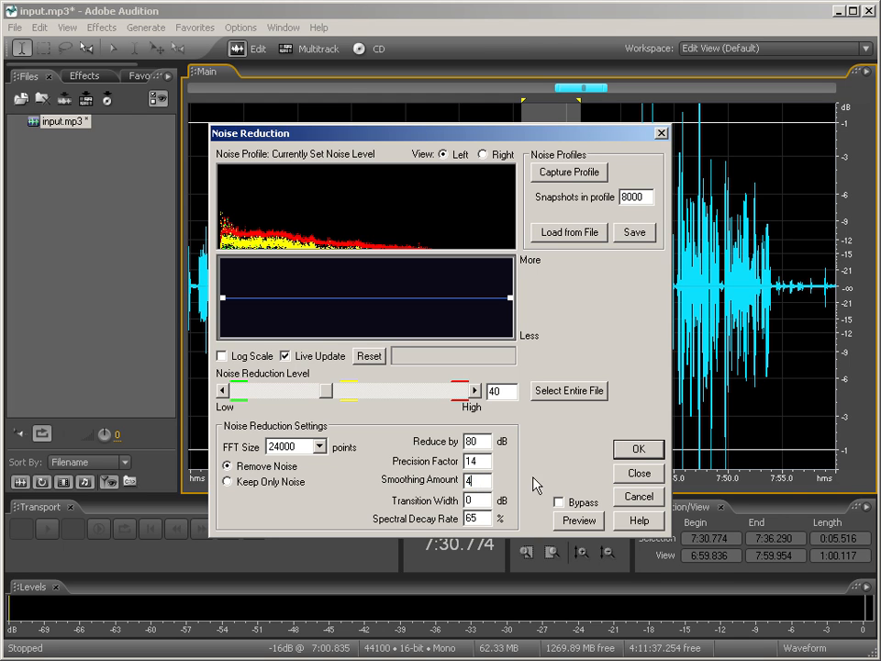
left_click(640, 449)
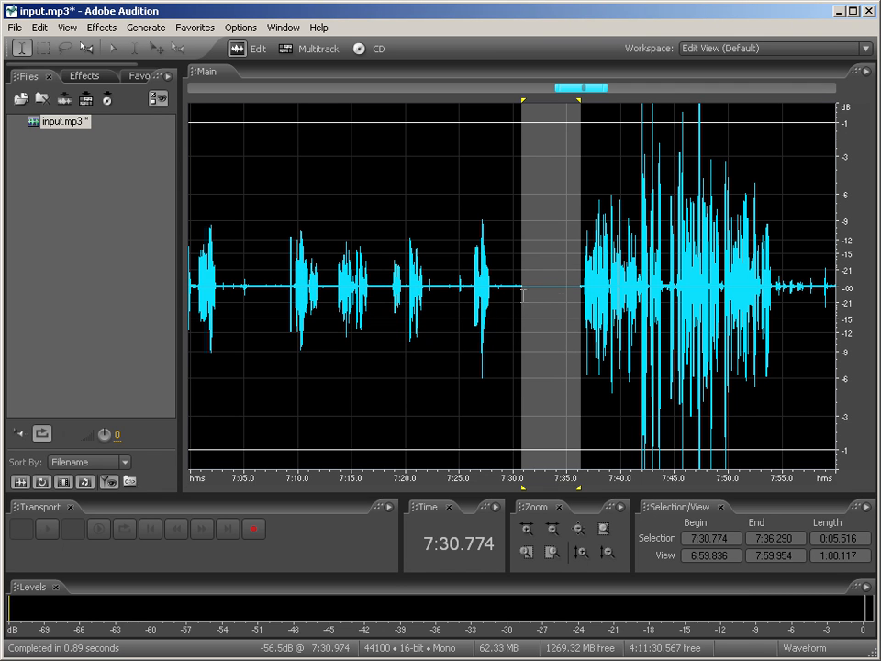
key("space")
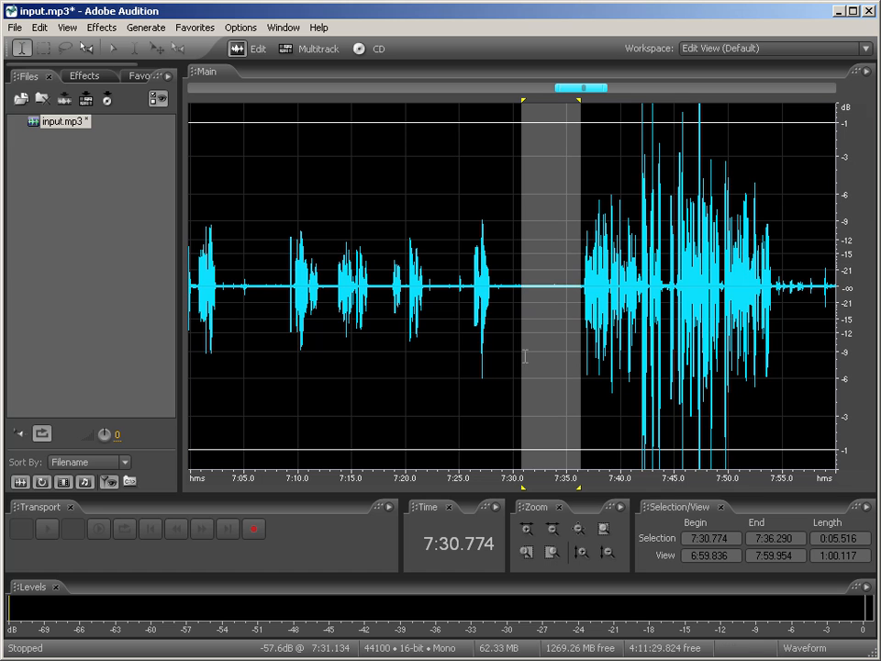
Select the entire waveform and apply Noise Reduction with the captured profile and current settings.
left_click(603, 533)
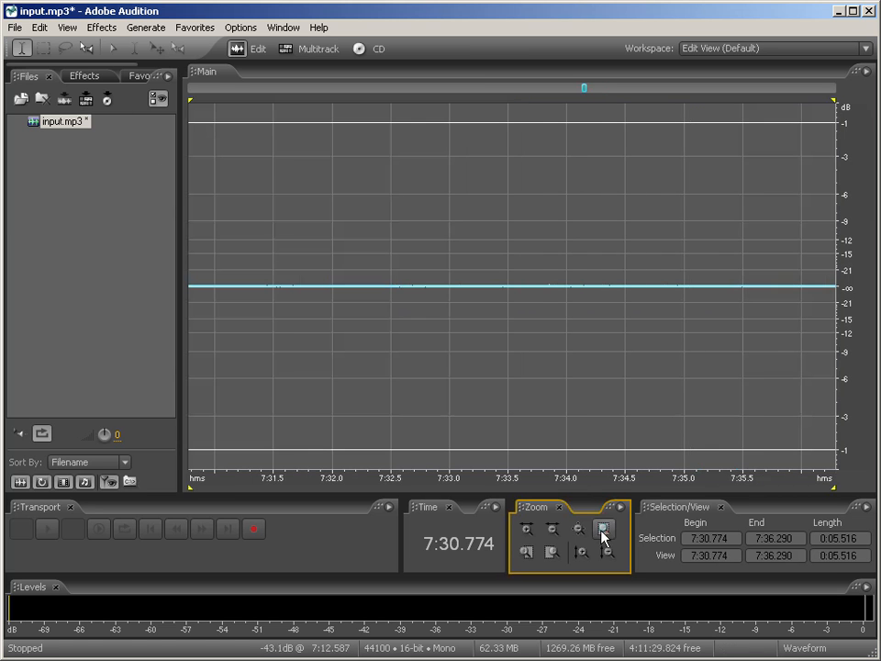
left_click(551, 554)
double_click(482, 350)
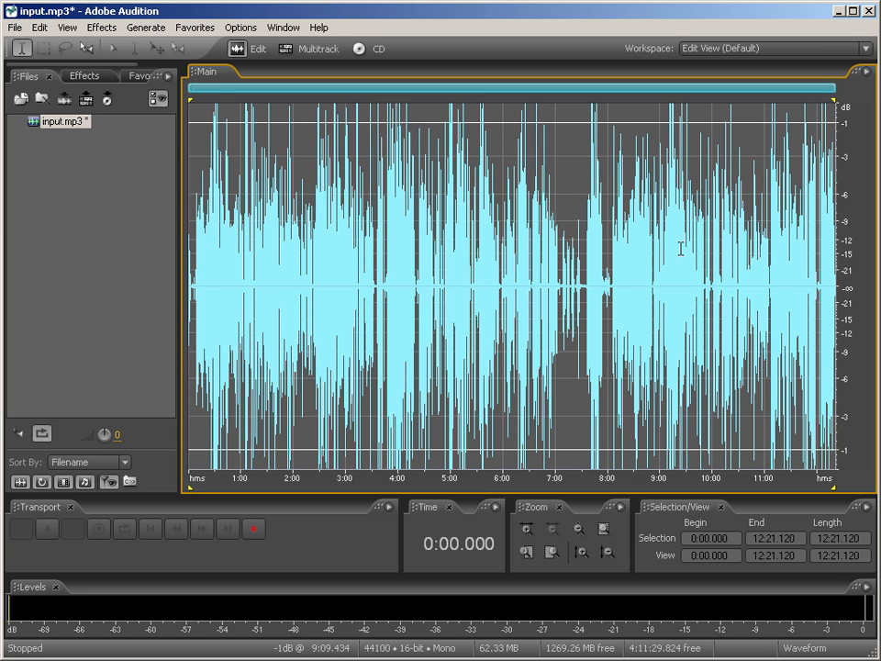
left_click(102, 28)
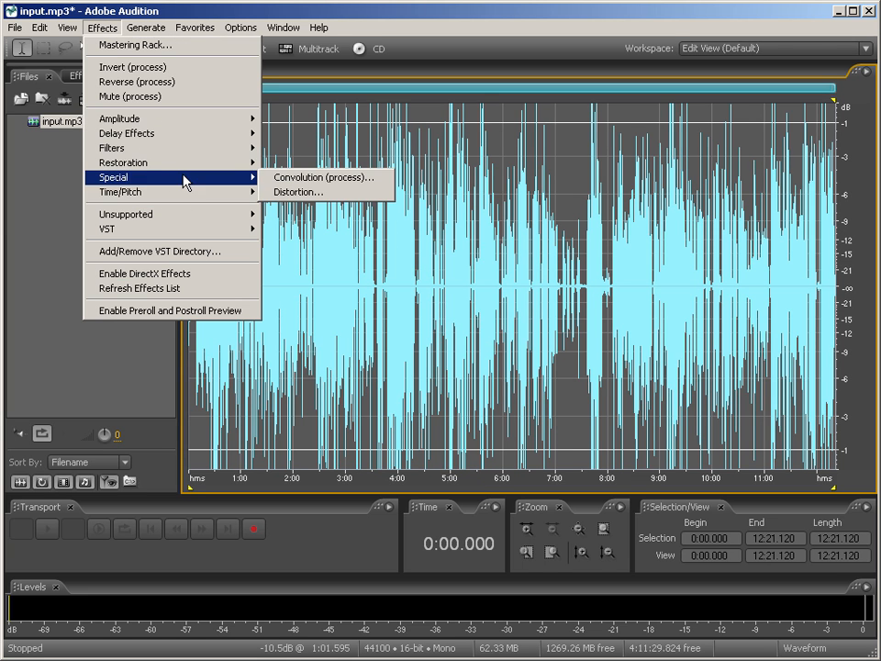
mouse_move(205, 166)
left_click(363, 222)
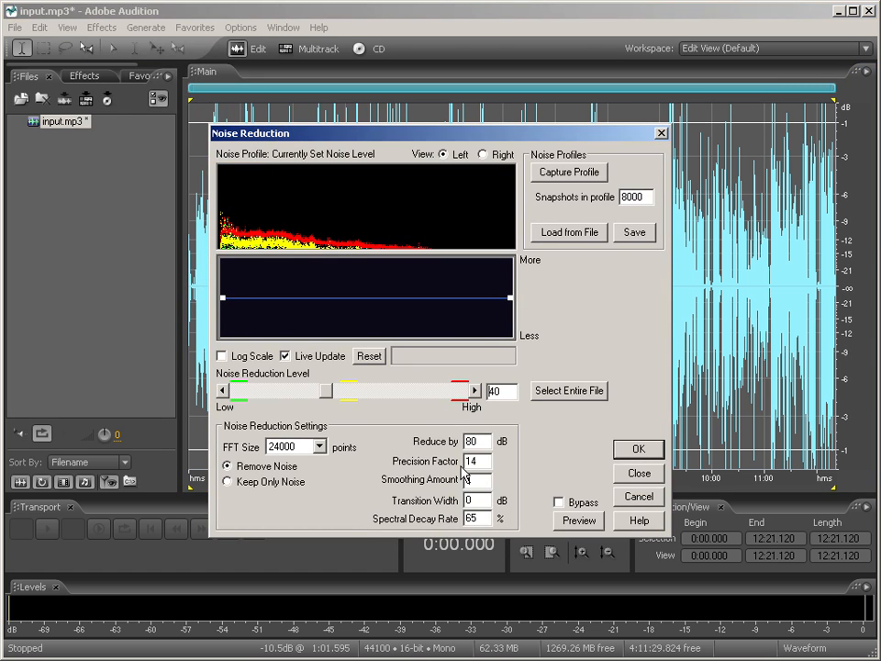
left_click(626, 454)
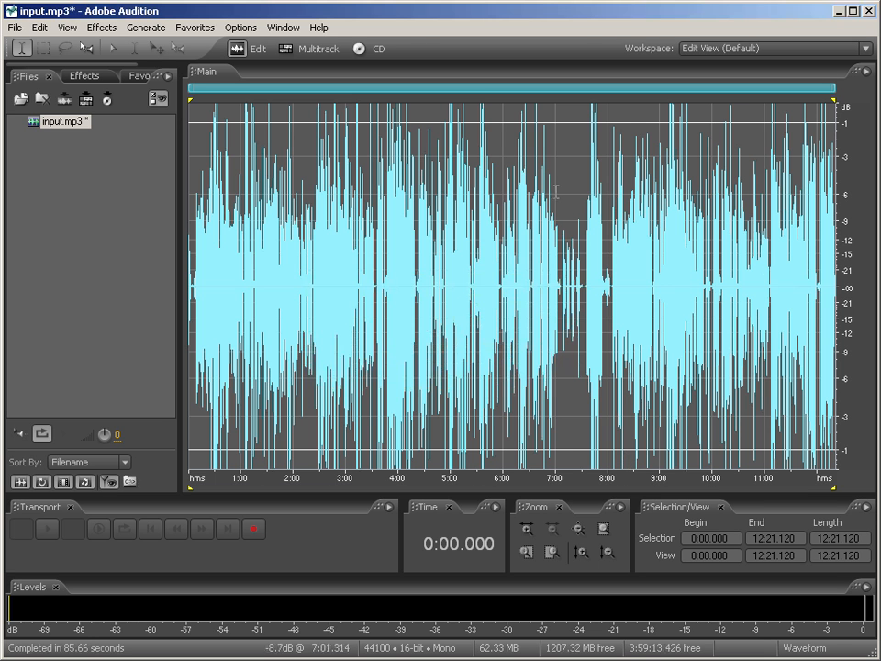
Examine the waveform from 7:31.373 to 8:15.722 up close and return to the full view.
left_click(505, 275)
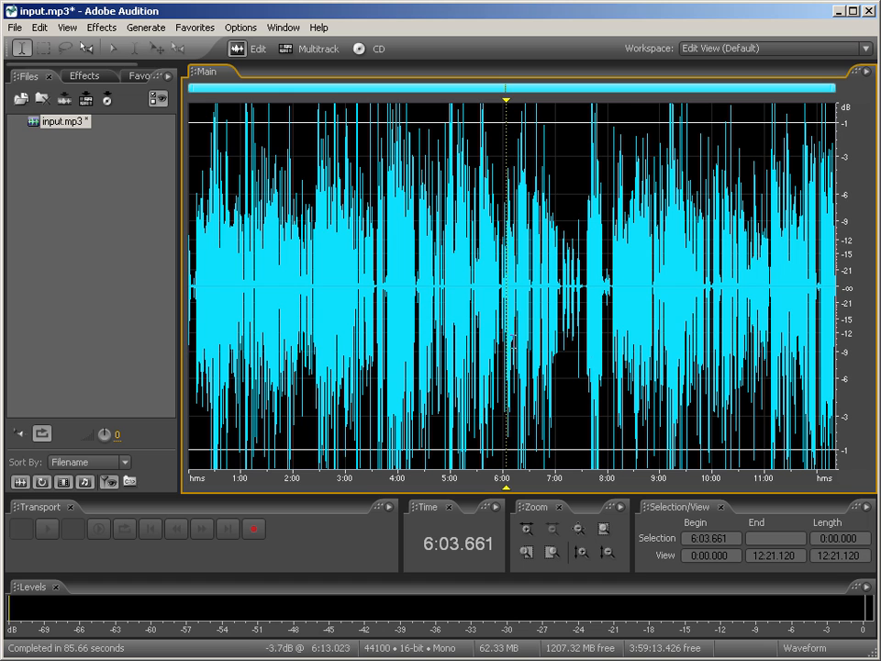
left_click_drag(584, 293, 620, 312)
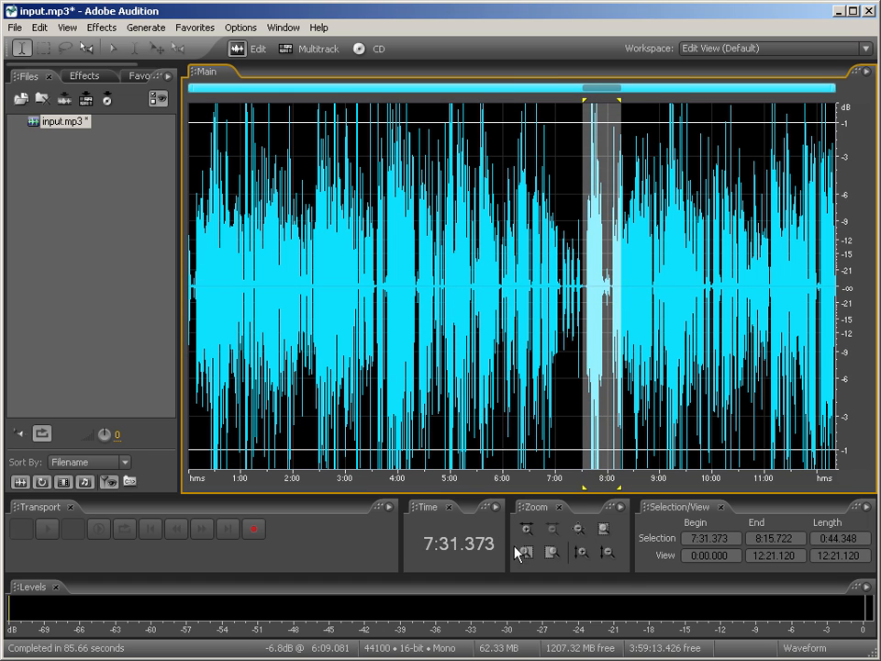
left_click(606, 529)
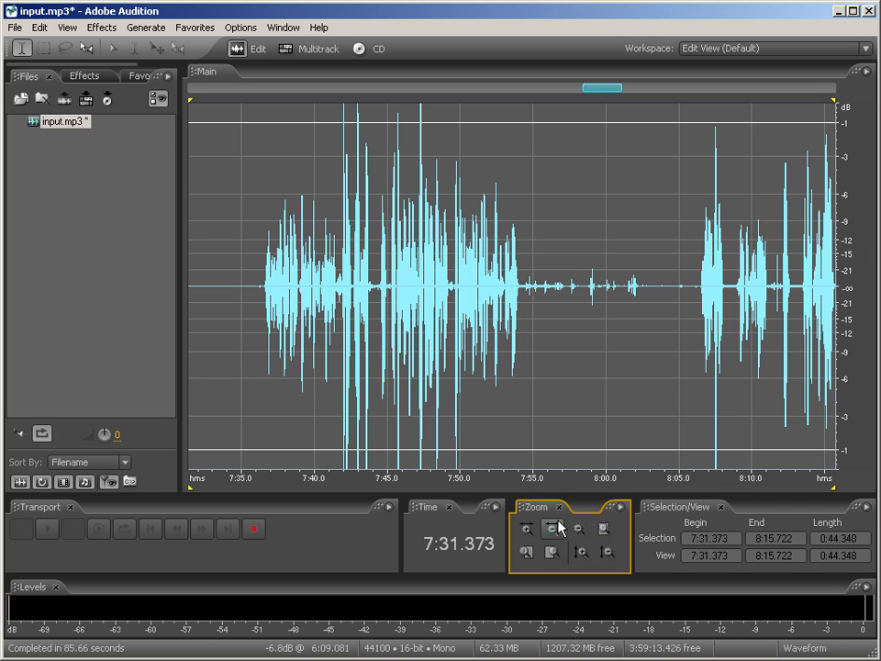
left_click(579, 529)
left_click(468, 294)
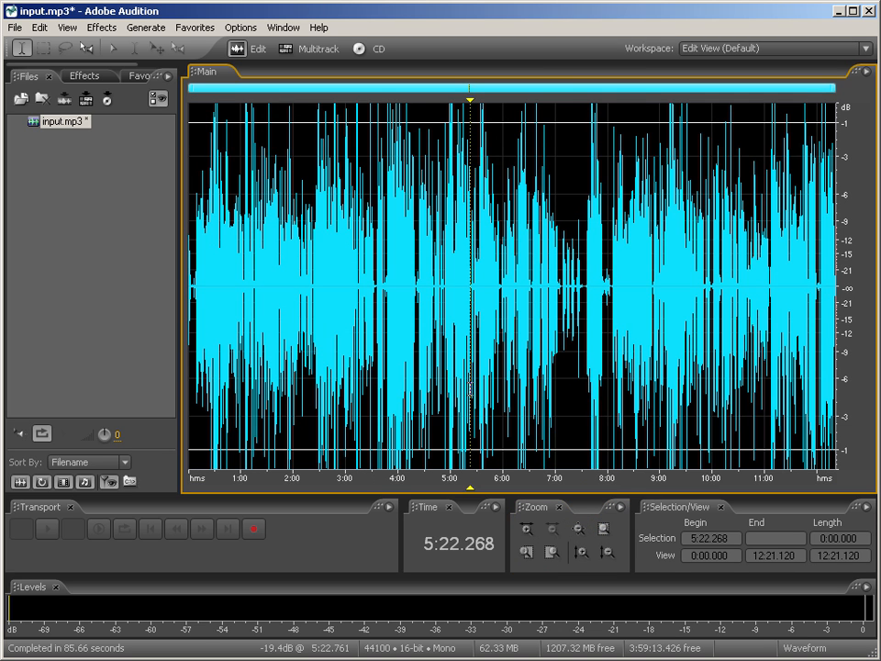
Apply the Graphic Equalizer with the Classic V preset to the entire waveform.
double_click(234, 305)
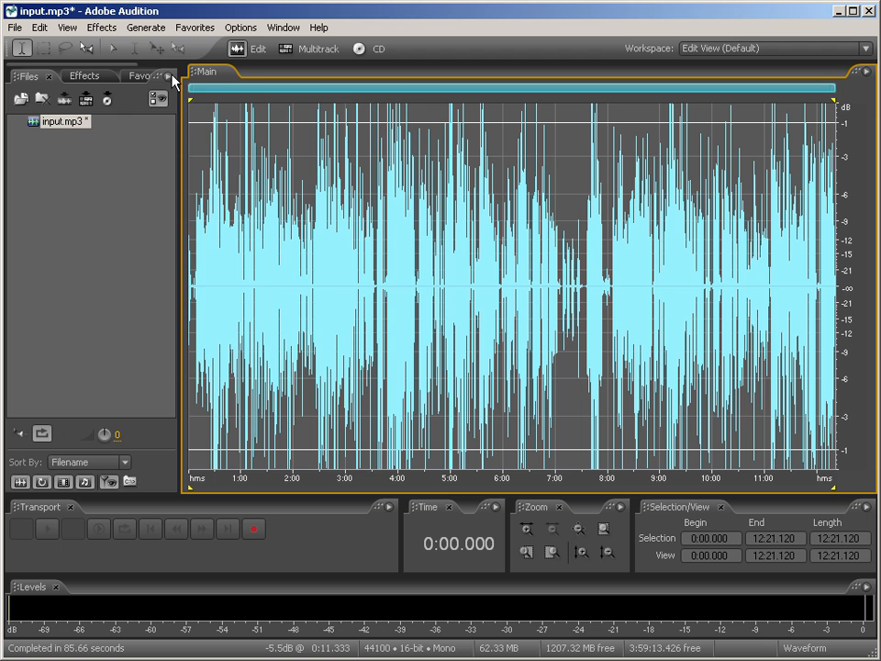
left_click(102, 28)
mouse_move(153, 154)
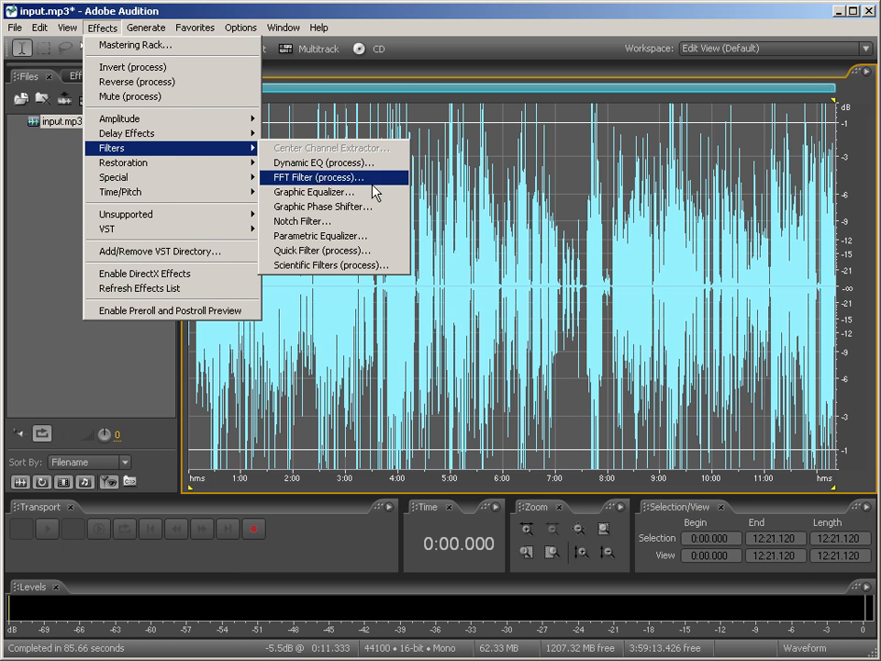
left_click(314, 192)
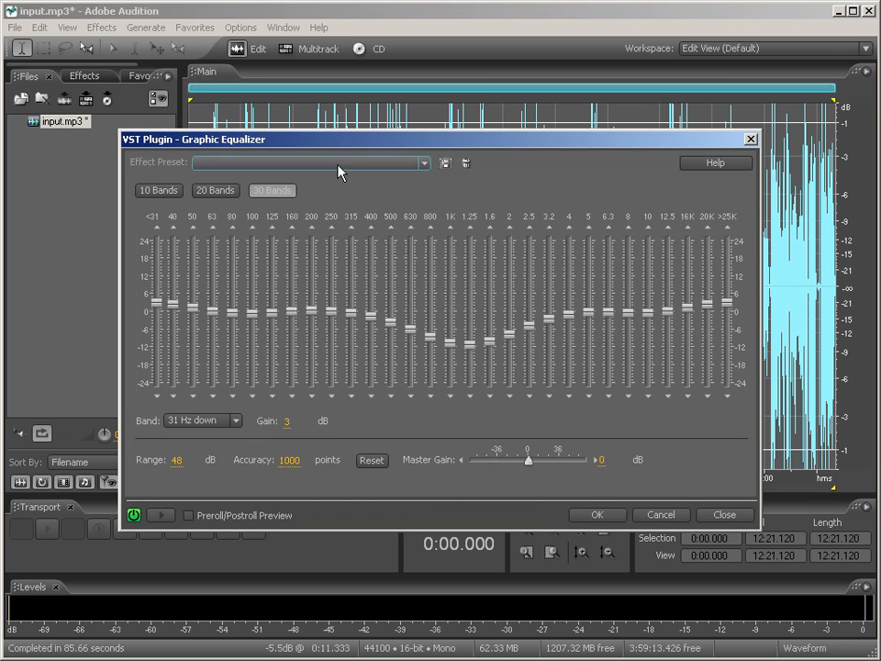
left_click(322, 163)
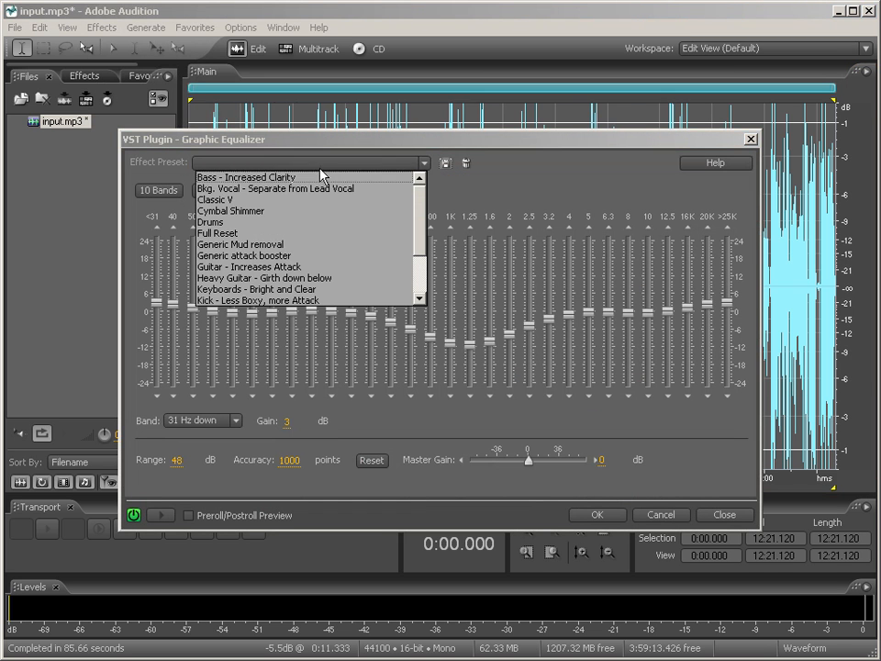
left_click(284, 206)
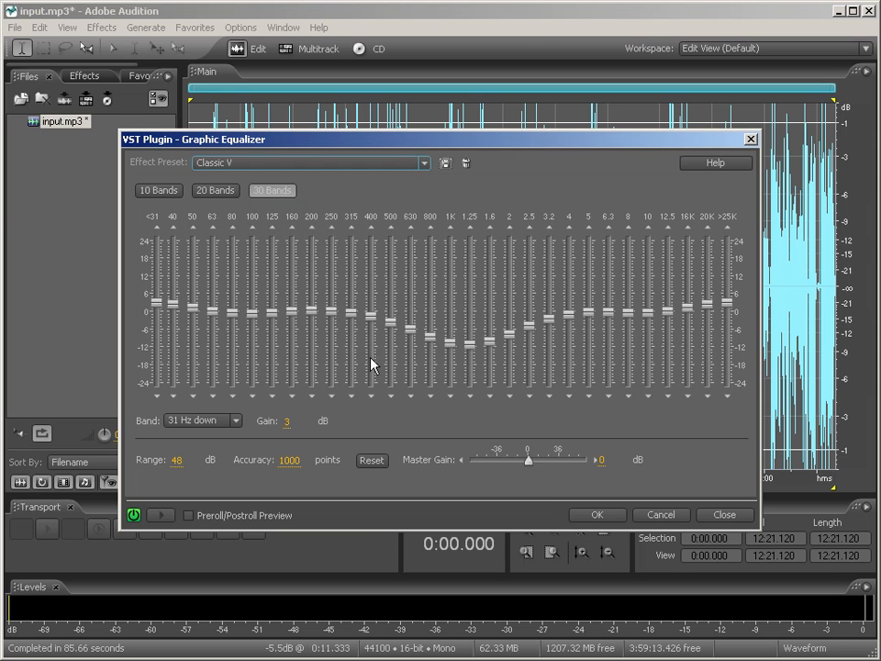
left_click(597, 515)
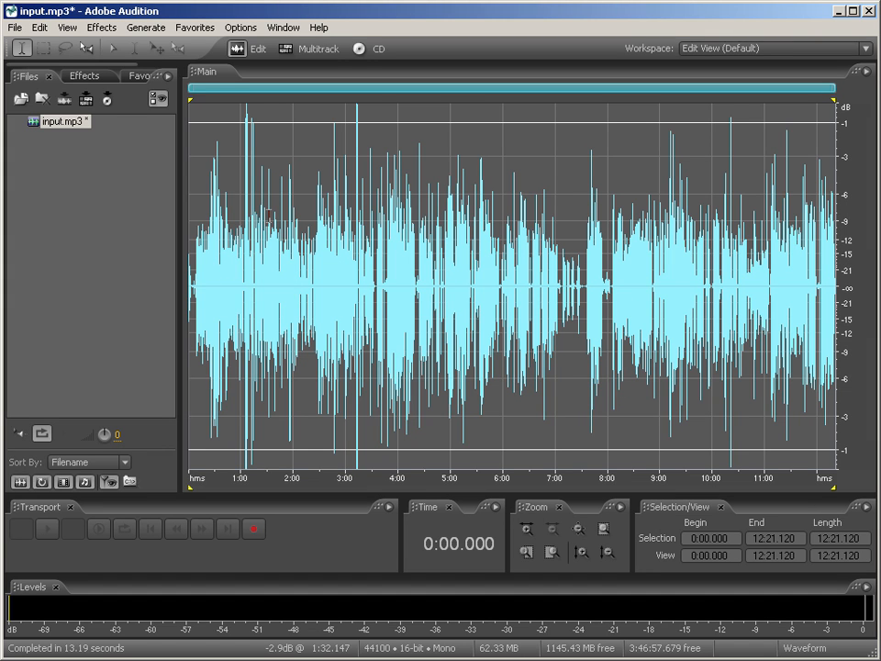
left_click(102, 27)
mouse_move(168, 151)
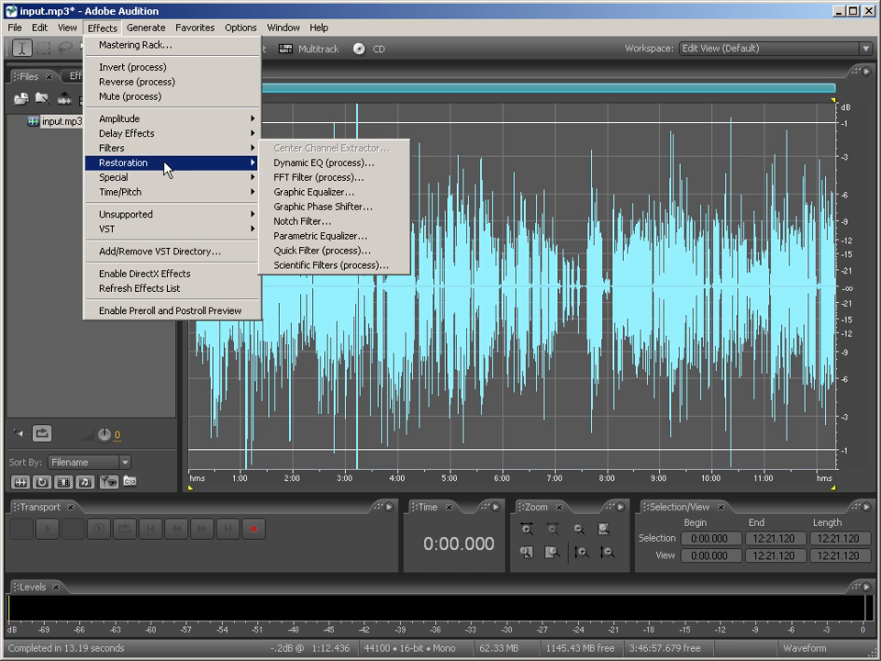
mouse_move(159, 196)
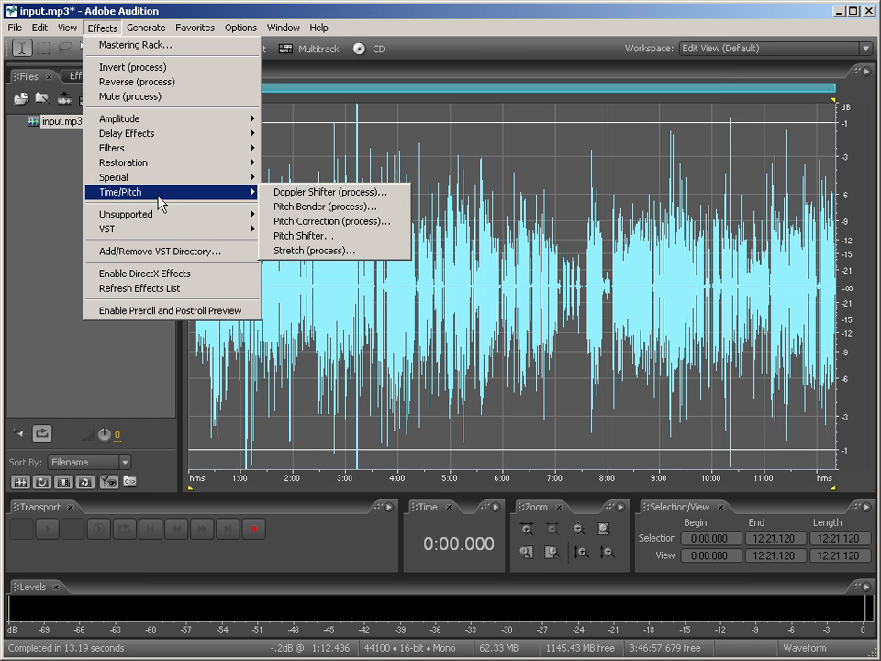
mouse_move(155, 169)
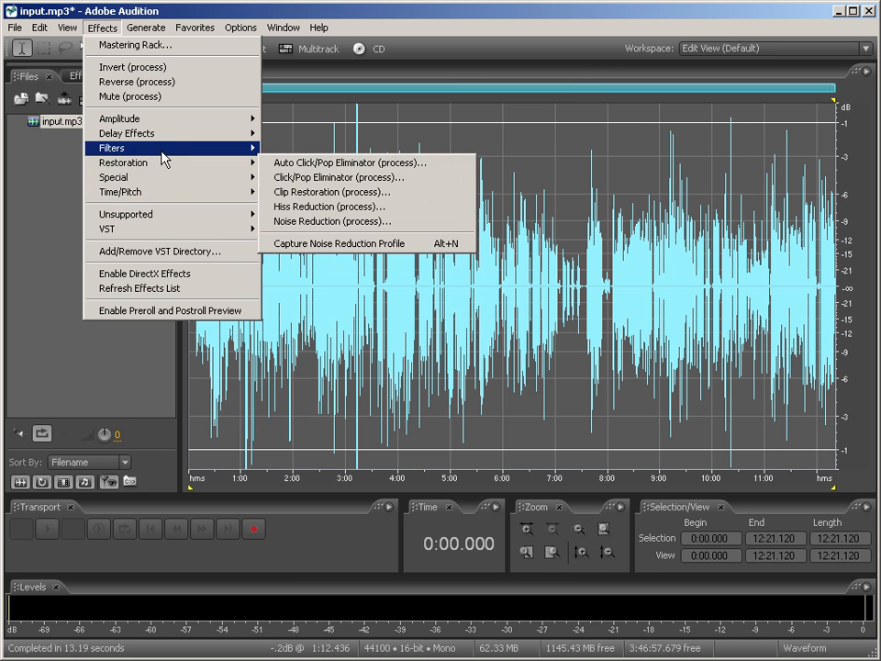
mouse_move(163, 124)
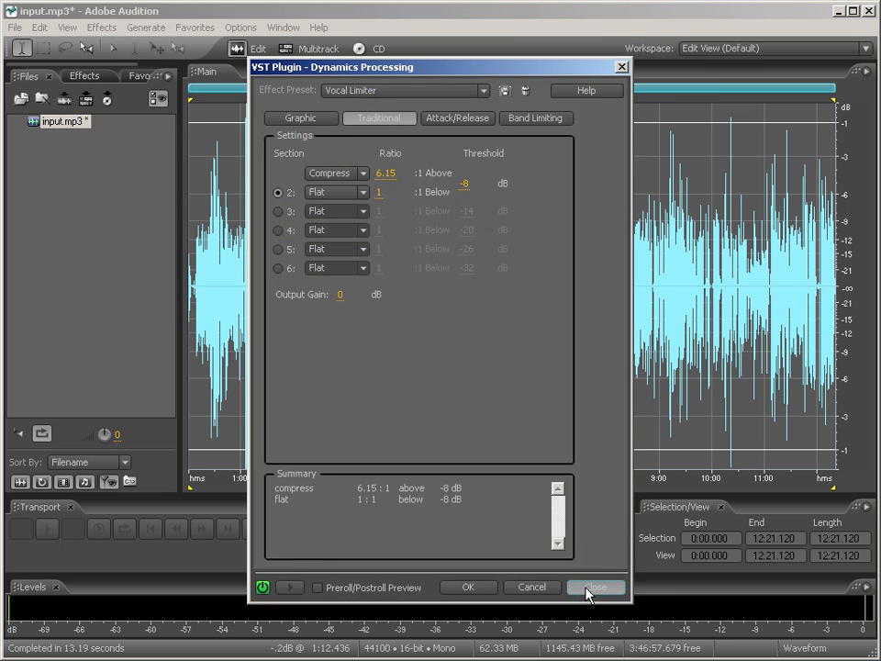
left_click(585, 646)
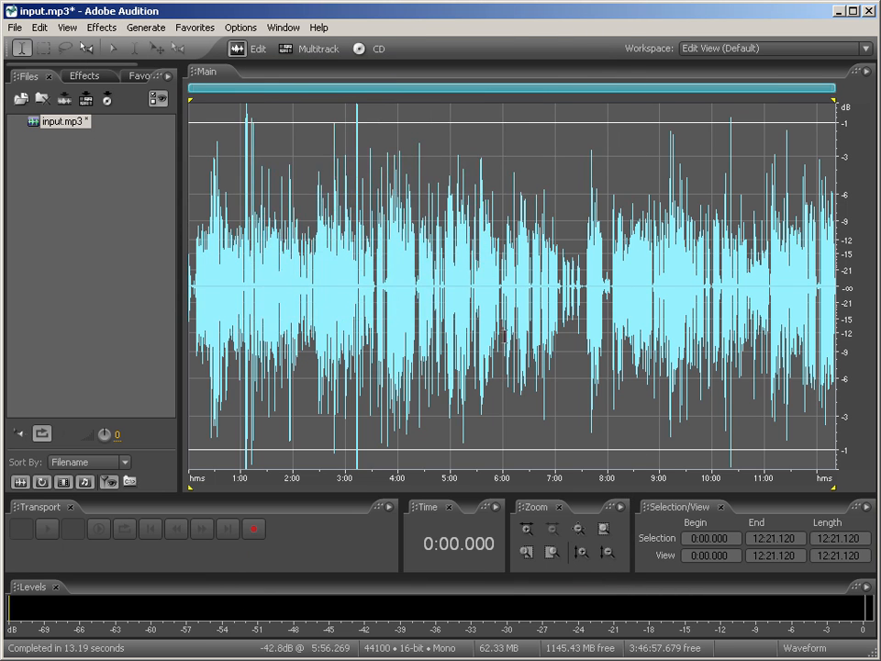
Apply Hard Limiting (process) to the entire waveform with the maximum amplitude limited to -5 dB.
left_click(485, 337)
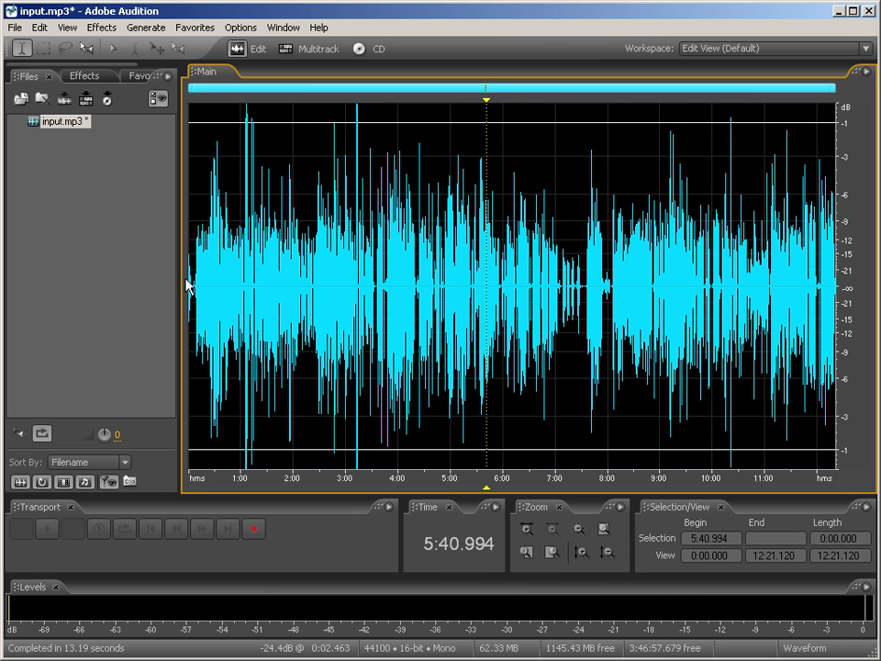
key("ctrl+a")
left_click(404, 395)
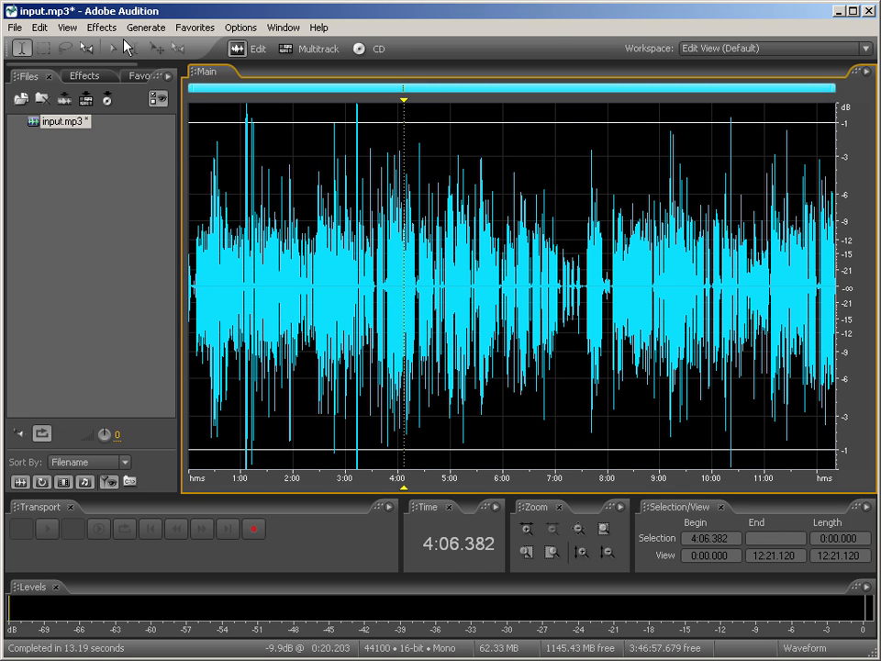
left_click(67, 27)
mouse_move(154, 122)
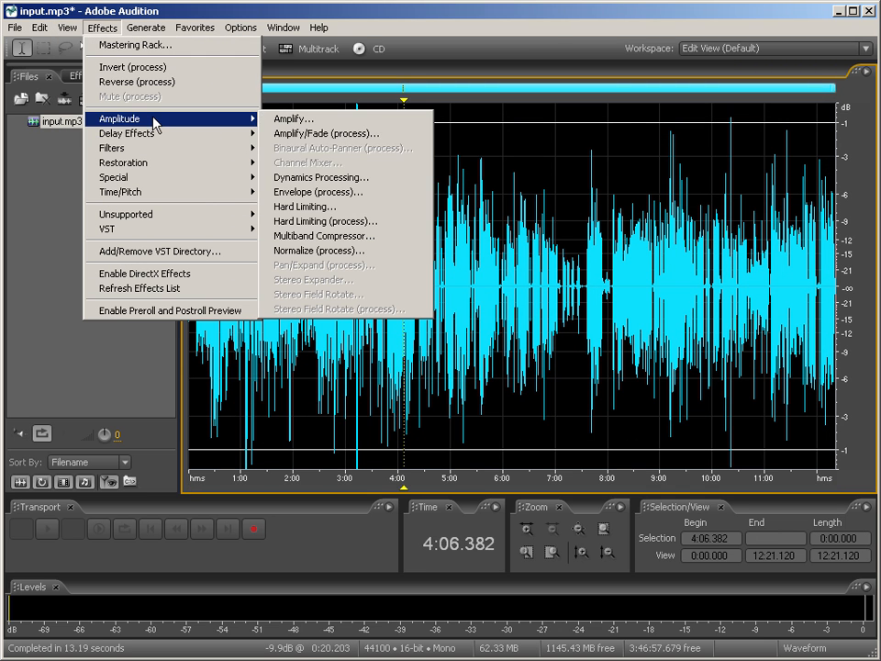
left_click(360, 223)
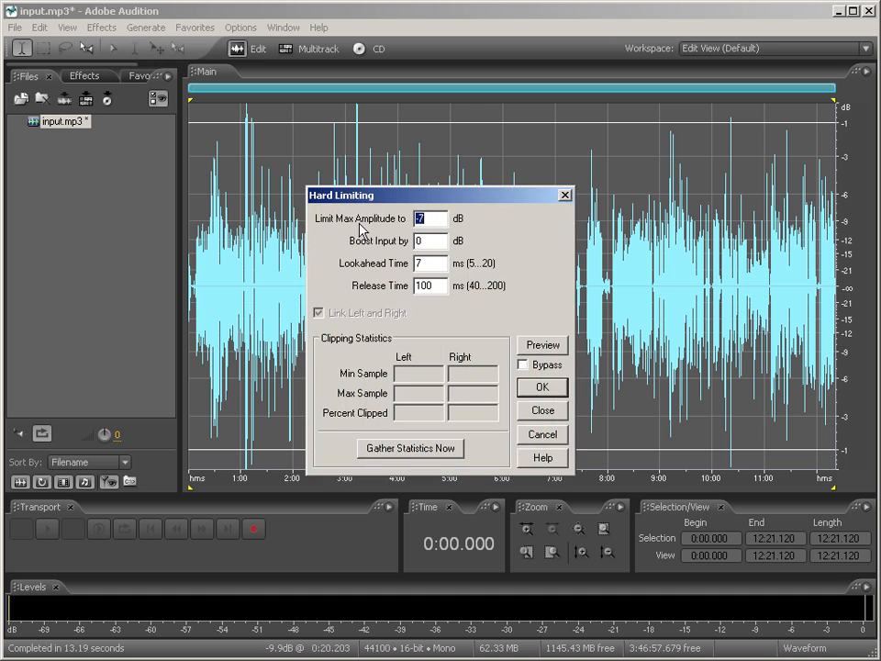
left_click_drag(496, 194, 540, 324)
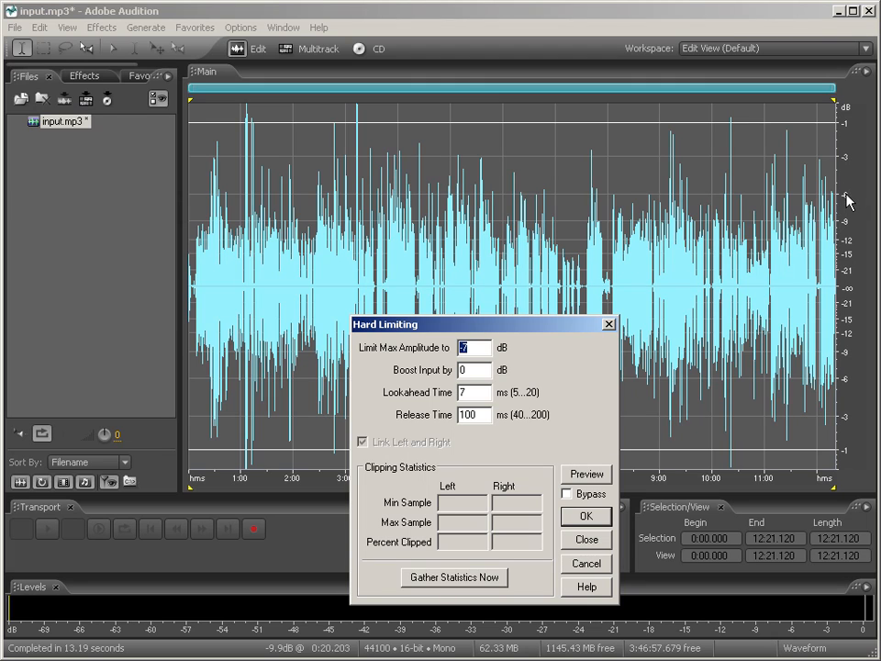
left_click(483, 345)
type("5")
left_click(598, 516)
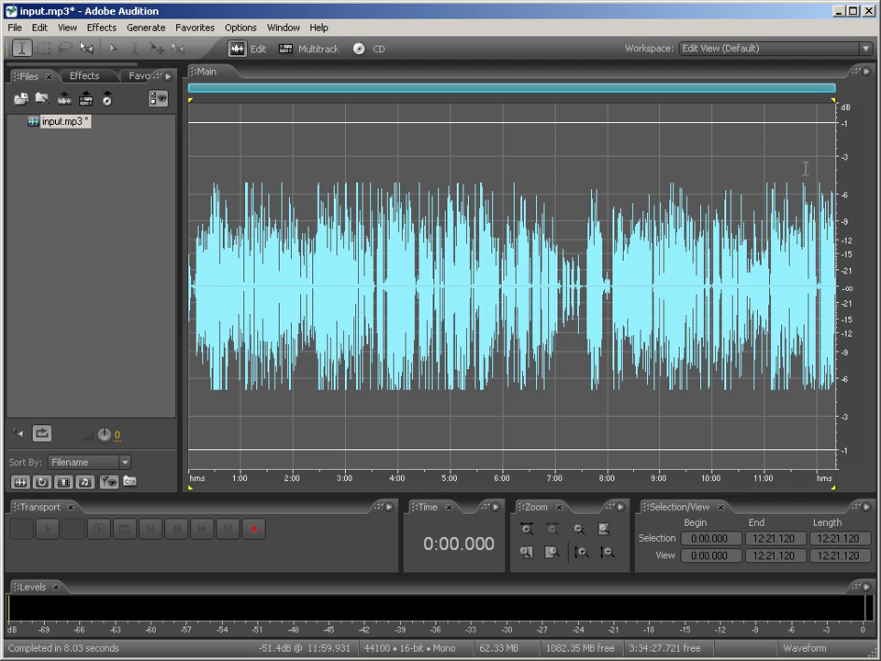
Normalize the entire waveform to 90%, leaving decibels format and DC bias adjustment off.
left_click(102, 28)
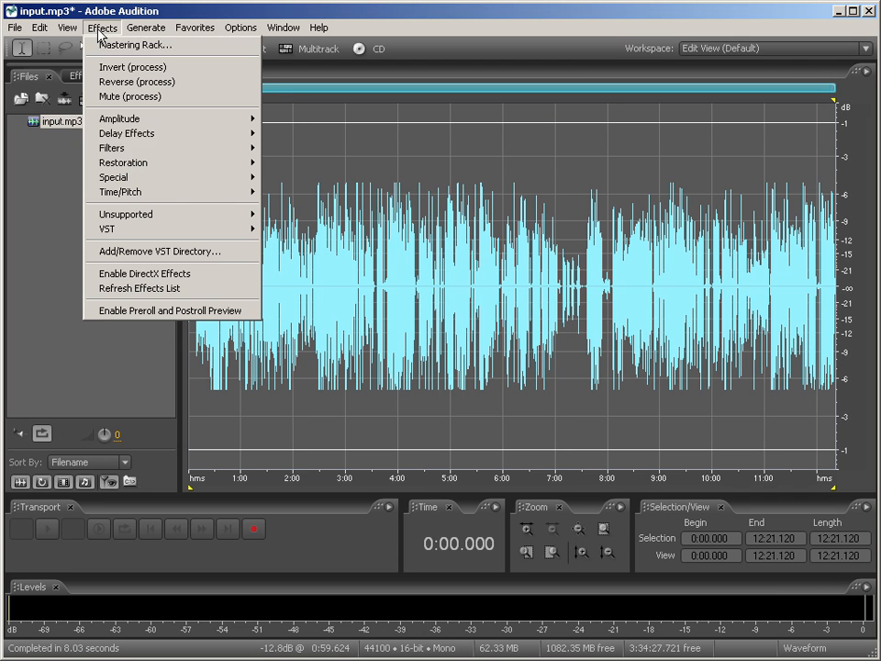
mouse_move(150, 120)
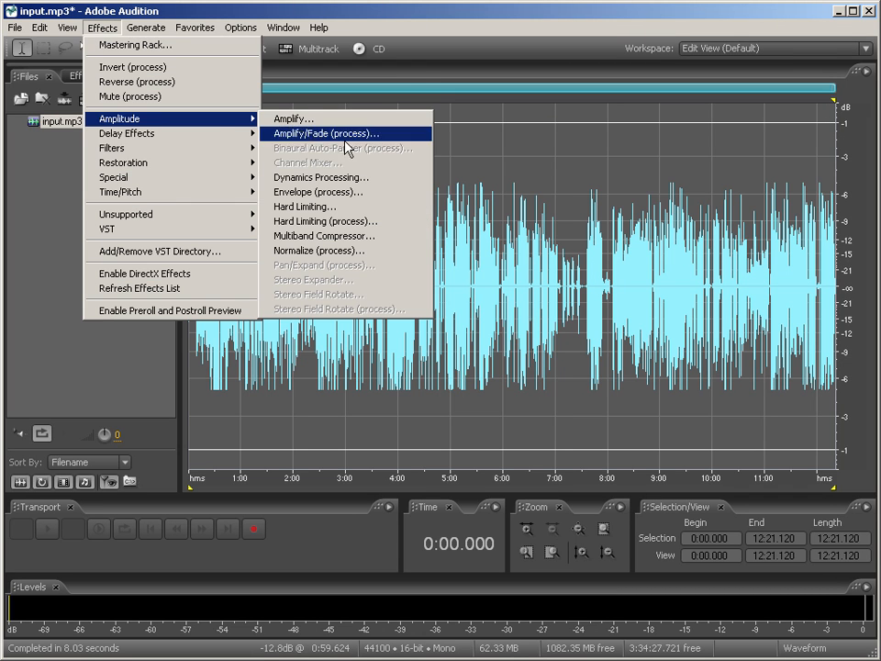
left_click(323, 250)
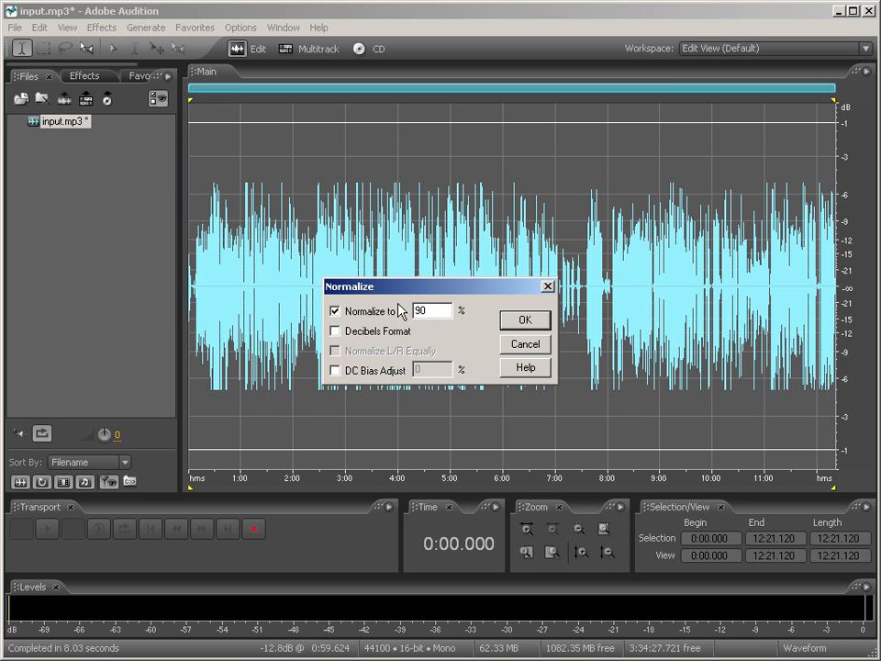
left_click(535, 323)
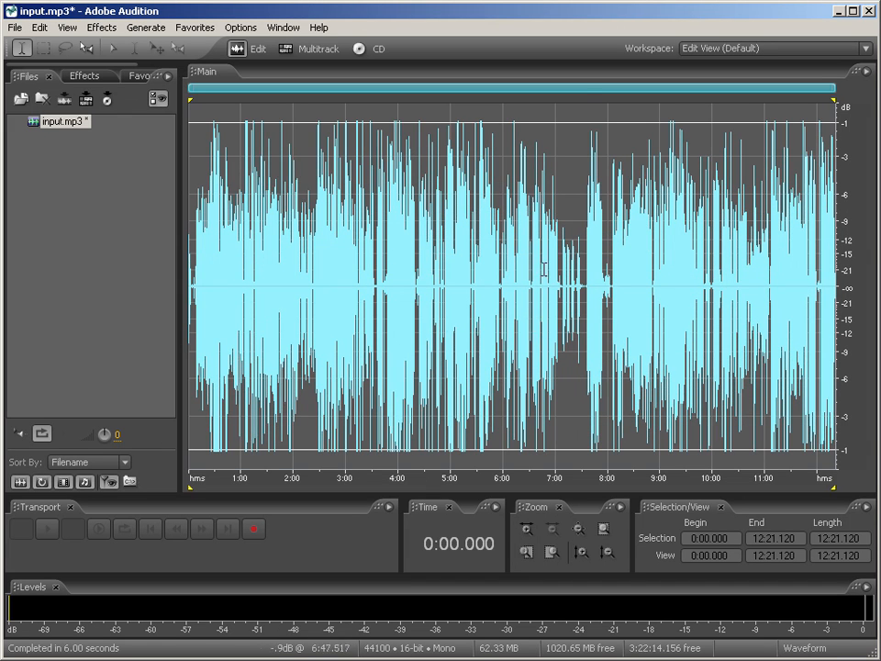
Play the processed audio from 7:34.330 to check the sound, and stop playback after the loud passage.
left_click(588, 300)
left_click(584, 290)
key("space")
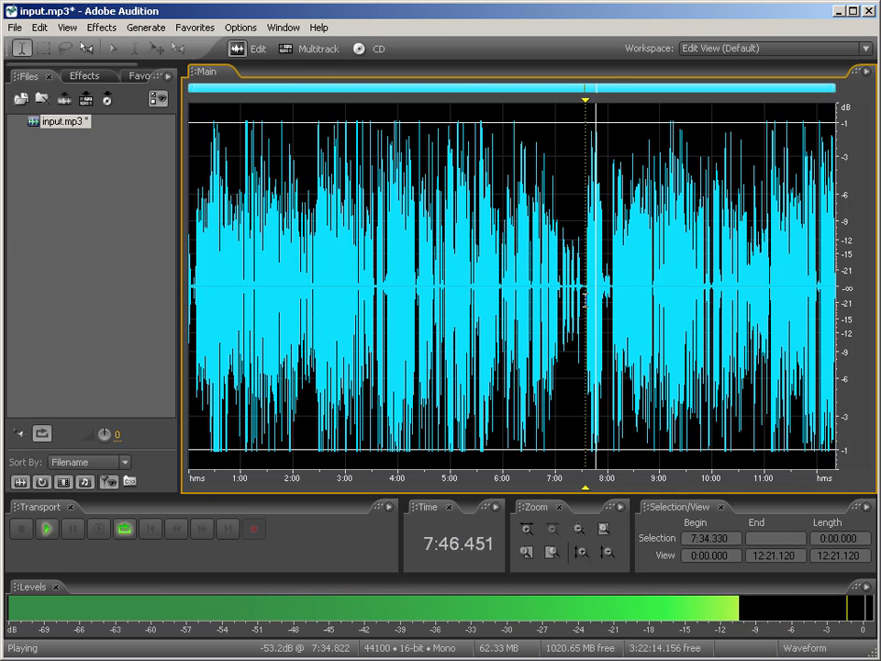
key("space")
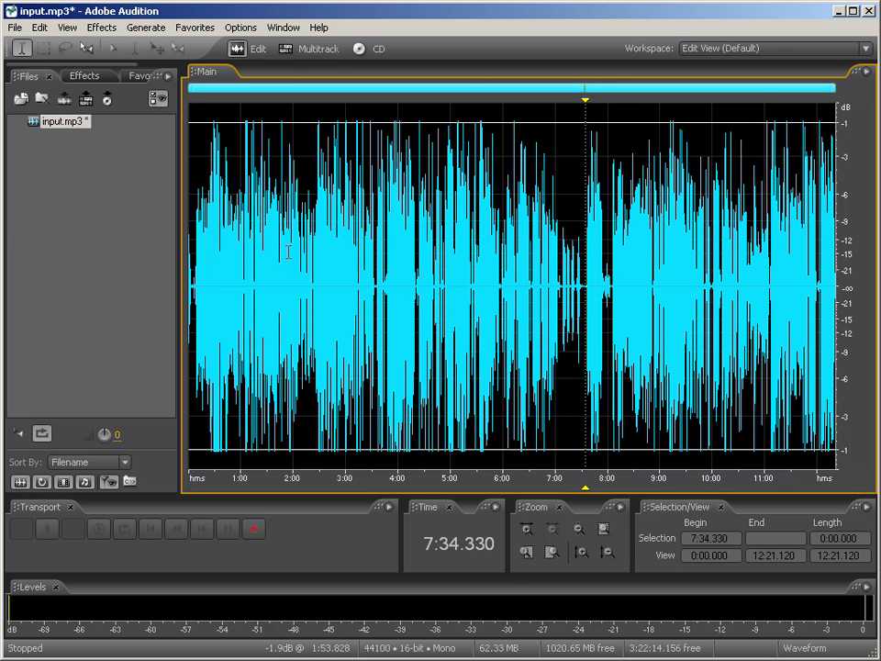
Save the processed input.mp3 audio and accept saving to a compressed format.
left_click(15, 28)
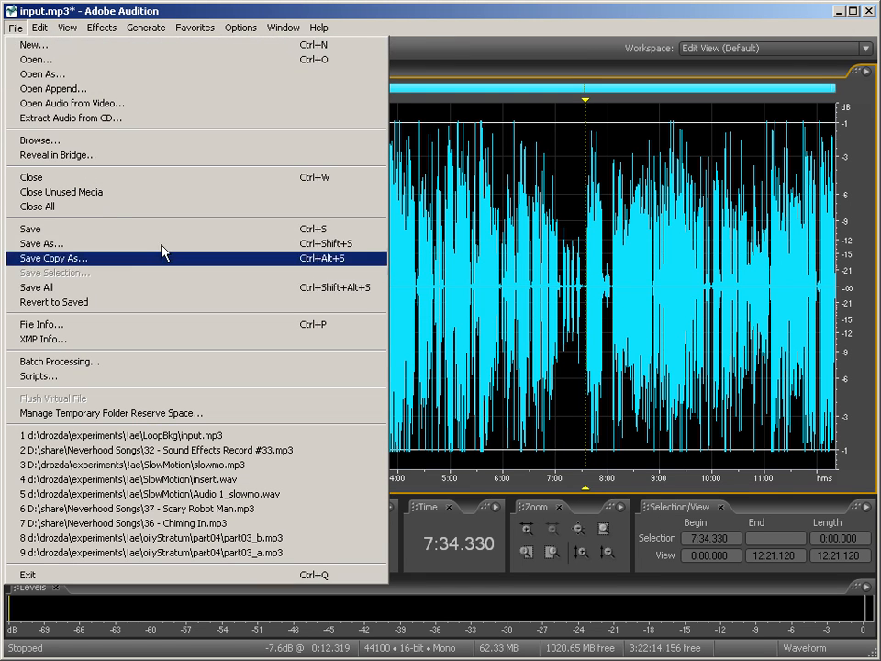
left_click(127, 237)
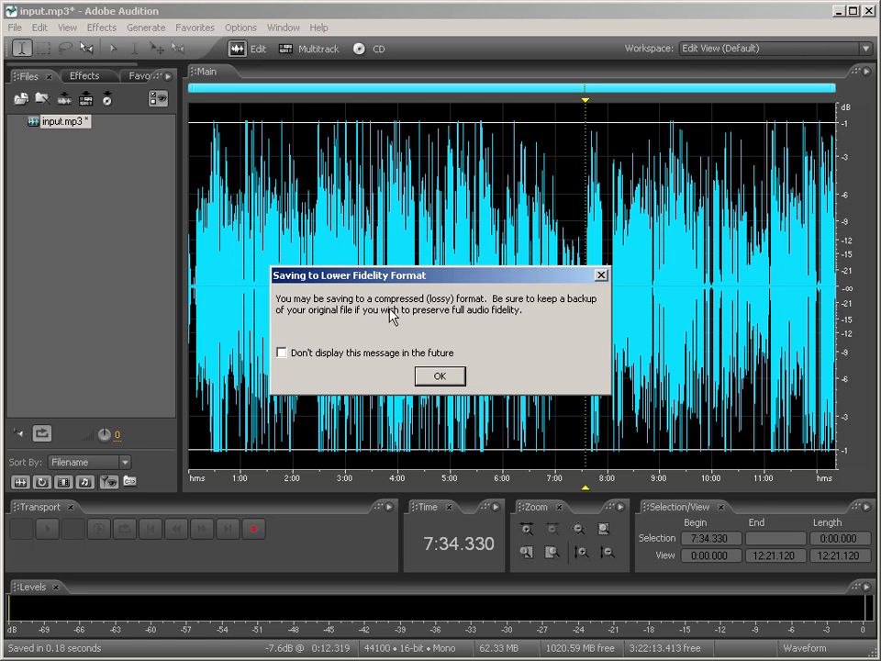
left_click(446, 376)
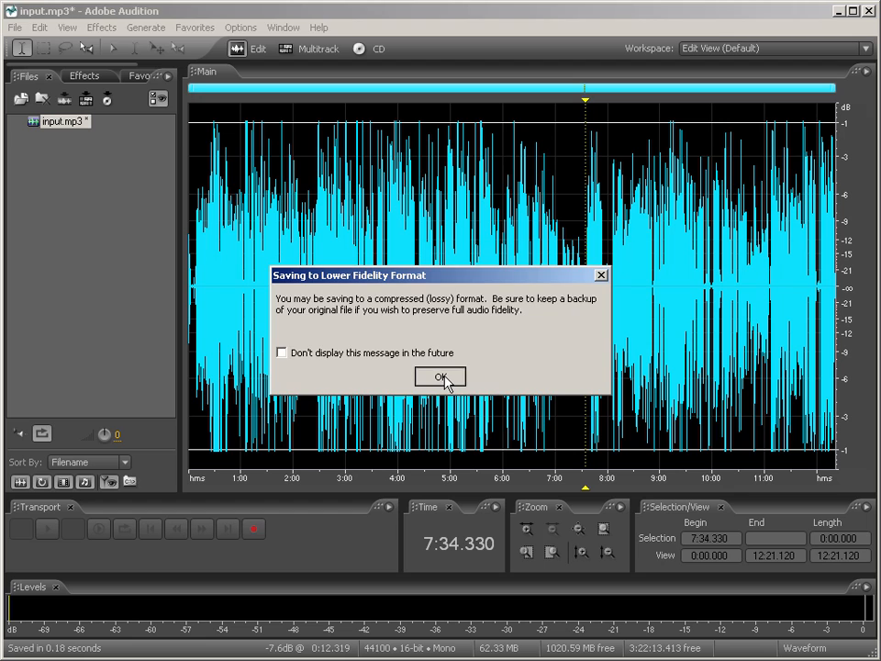